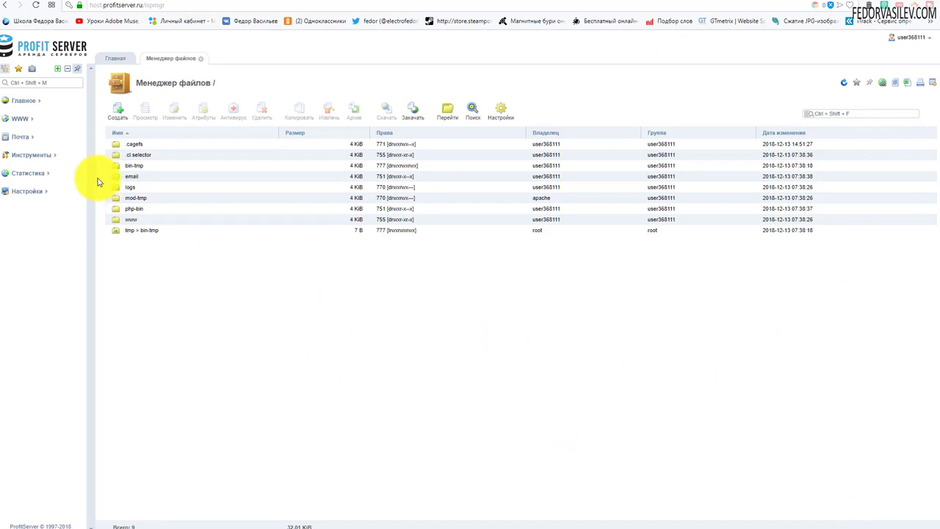
- Expand WWW in the ISPmanager sidebar and open Каталог Web-скриптов
{"action": "left_click", "coordinate": [22, 118]}
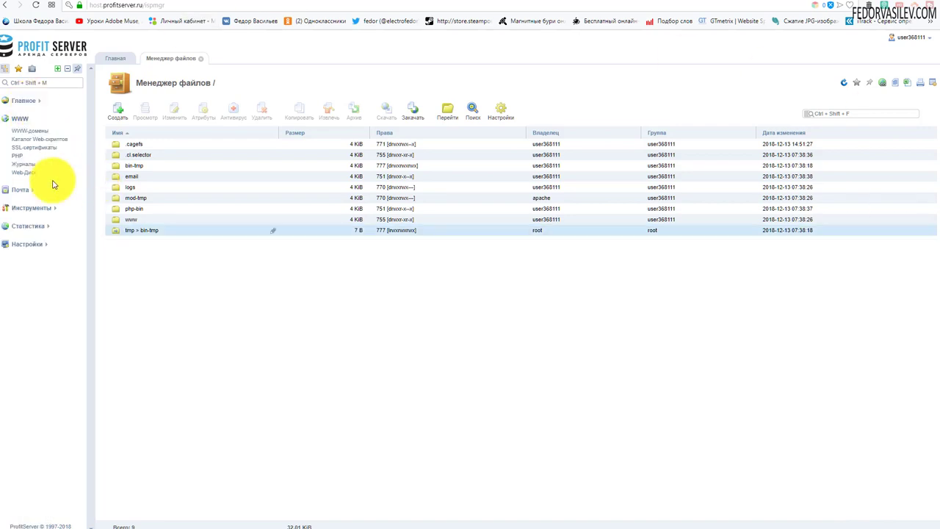
{"action": "left_click", "coordinate": [46, 142]}
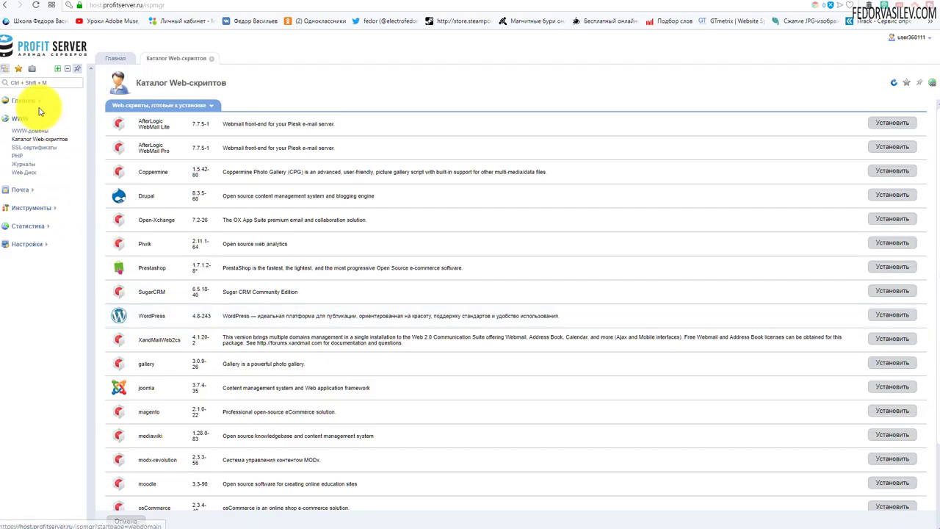
- Open the file manager and go into www and then the site's domain folder
{"action": "left_click", "coordinate": [38, 100]}
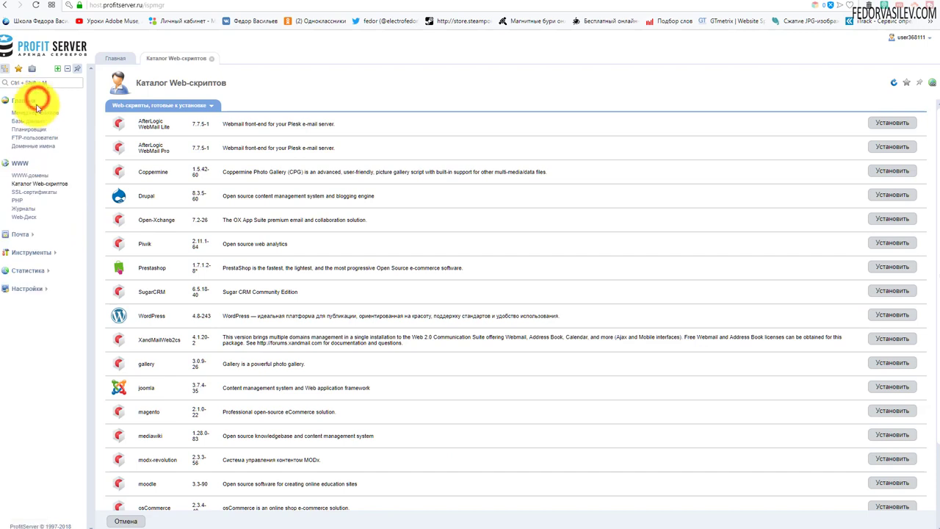
{"action": "left_click", "coordinate": [47, 114]}
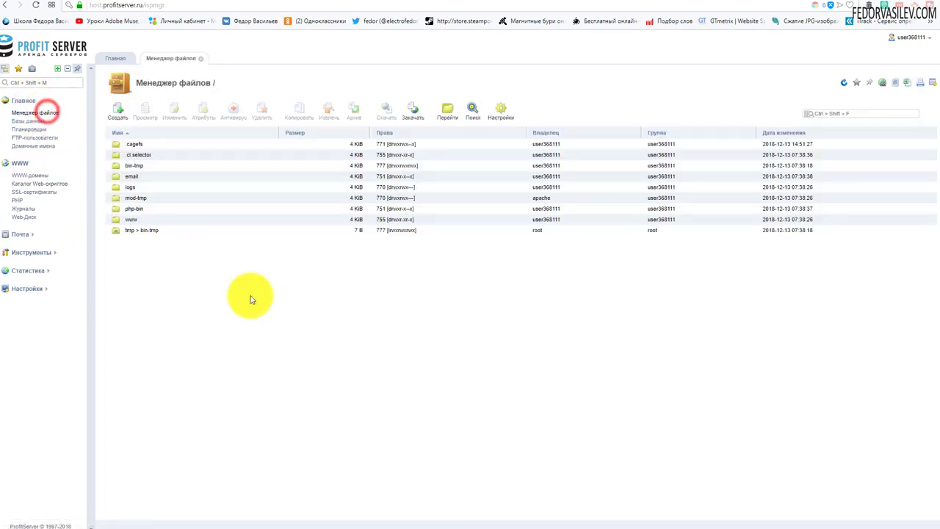
{"action": "left_click", "coordinate": [116, 222]}
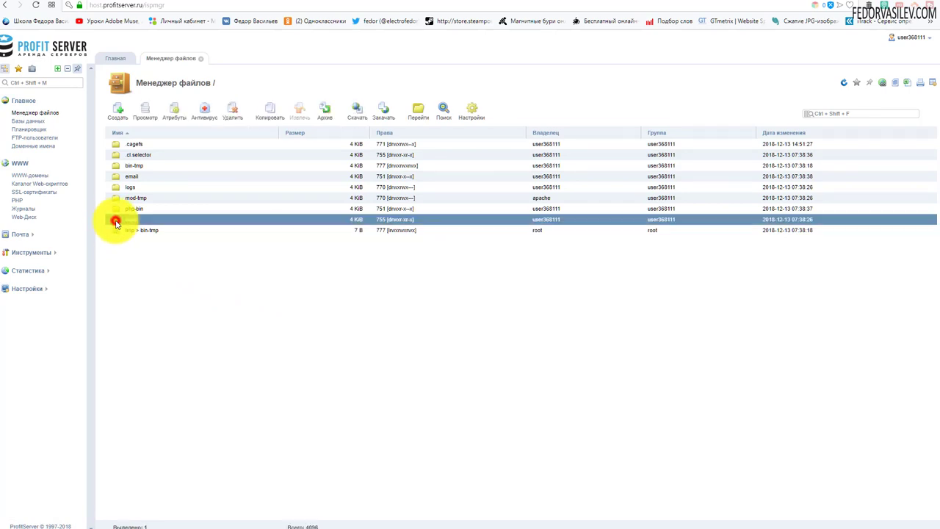
{"action": "double_click", "coordinate": [116, 222]}
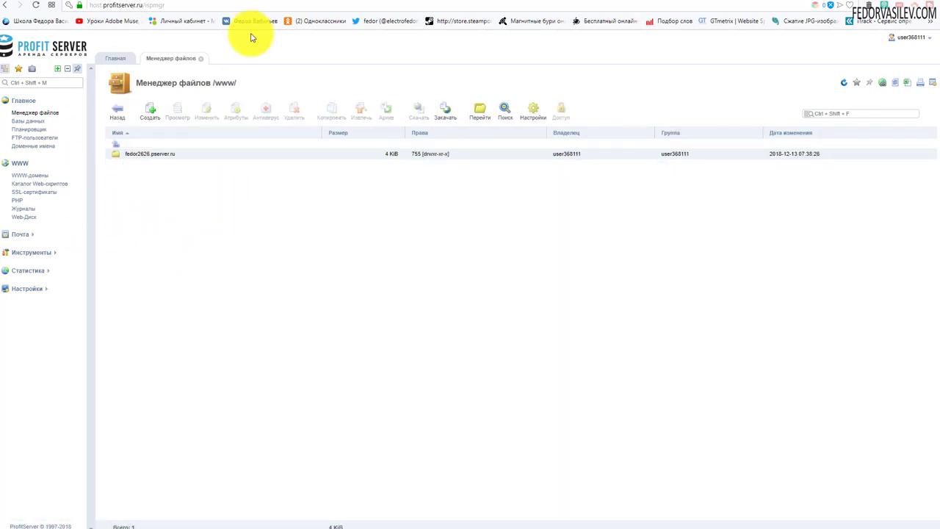
{"action": "left_click", "coordinate": [118, 157]}
{"action": "double_click", "coordinate": [117, 158]}
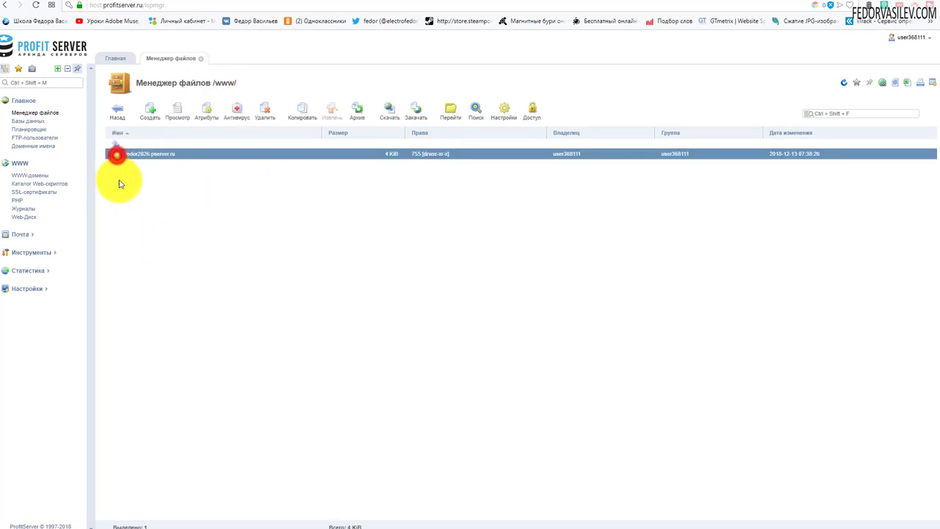
- Select cgi-bin, pic and index.html in the domain folder
{"action": "left_click", "coordinate": [140, 158]}
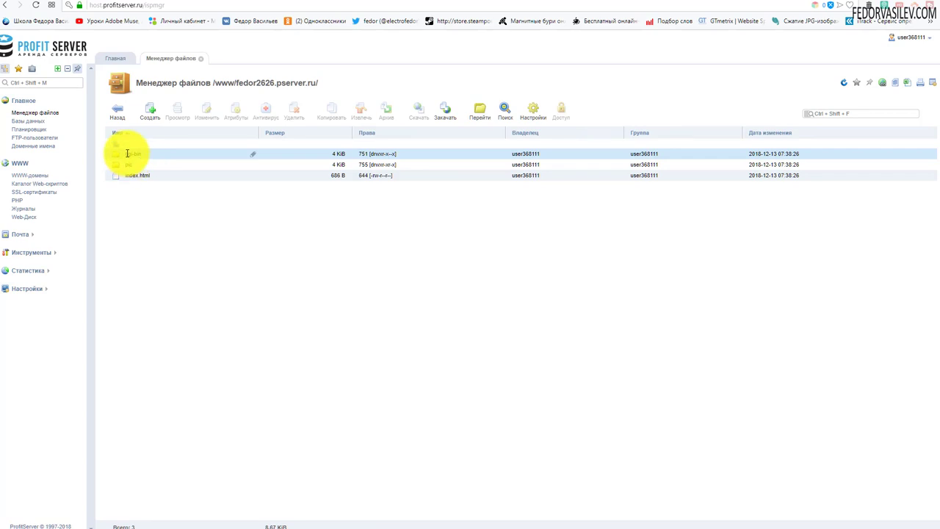
{"action": "left_click", "coordinate": [157, 176]}
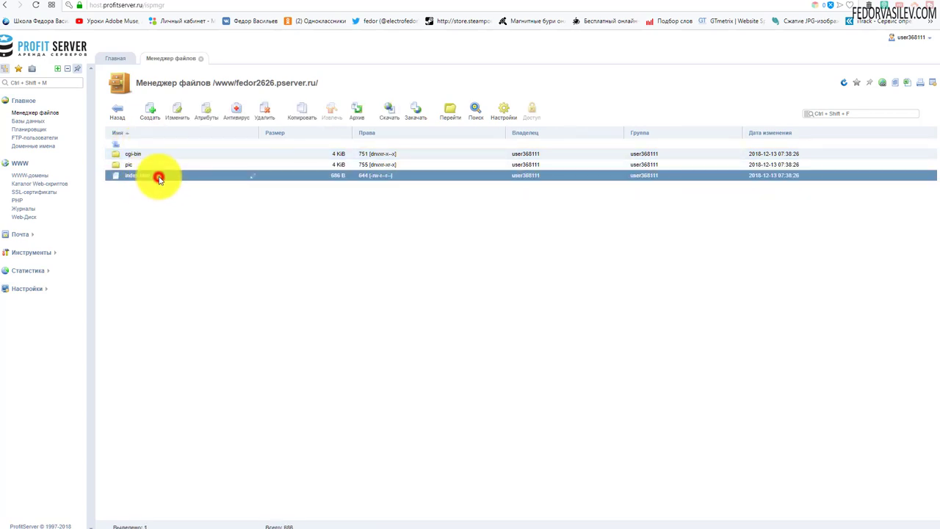
{"action": "left_click", "coordinate": [159, 154], "text": "shift"}
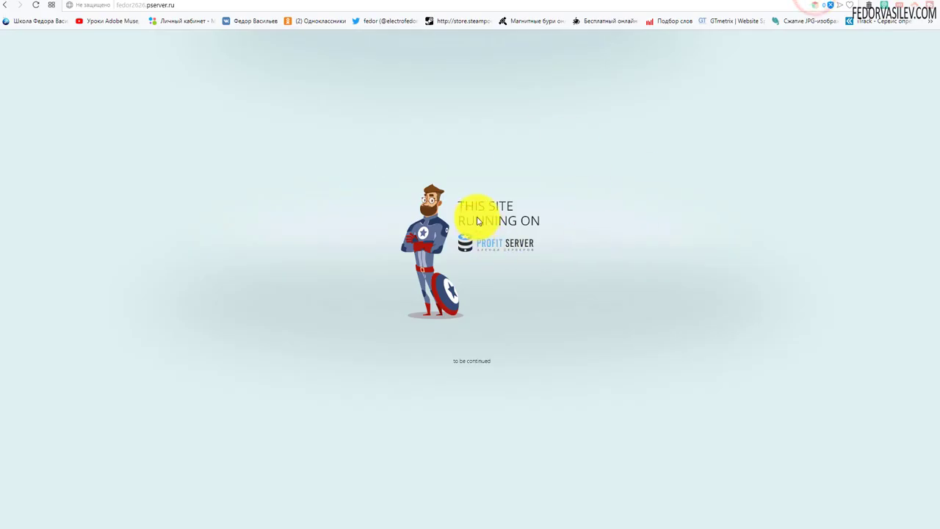
- Delete cgi-bin, pic and index.html, then reload the site to see Forbidden
{"action": "left_click", "coordinate": [478, 214]}
{"action": "left_click", "coordinate": [784, 1]}
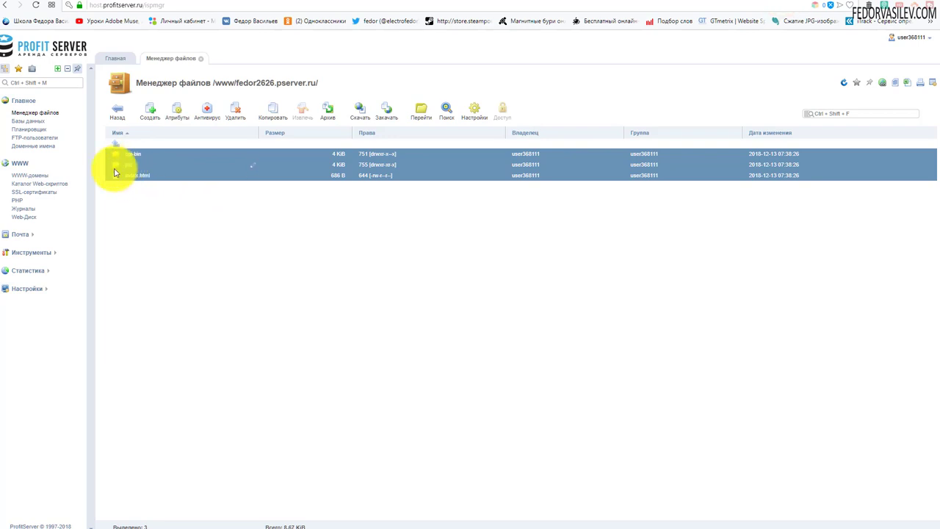
{"action": "left_click", "coordinate": [234, 108]}
{"action": "left_click", "coordinate": [238, 155]}
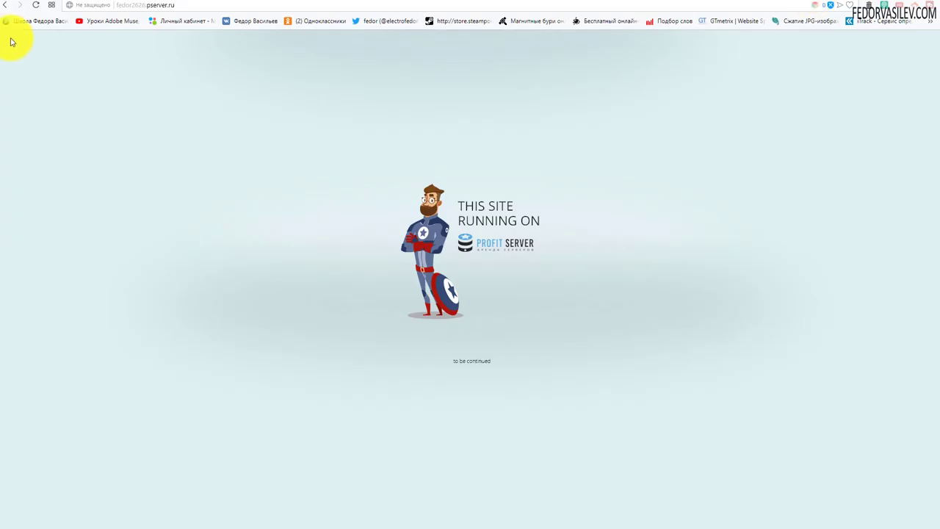
{"action": "left_click", "coordinate": [36, 6]}
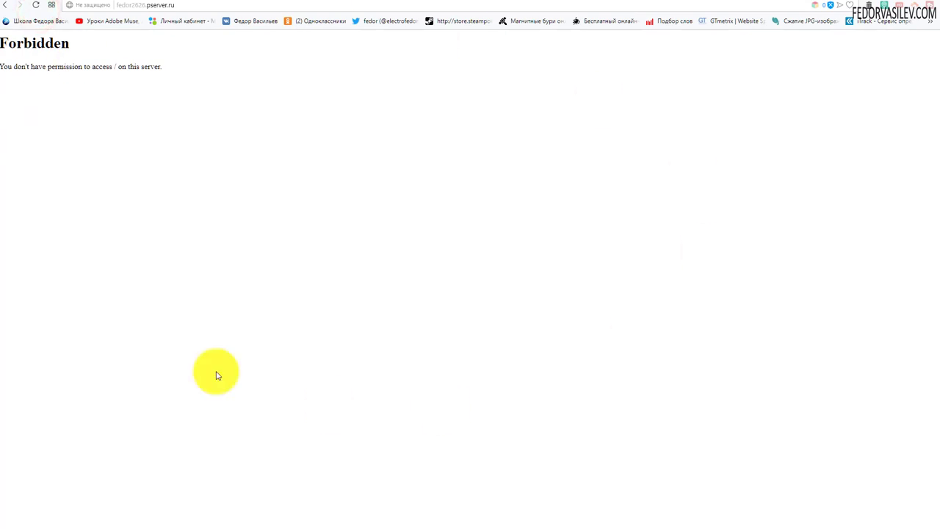
{"action": "left_click", "coordinate": [778, 3]}
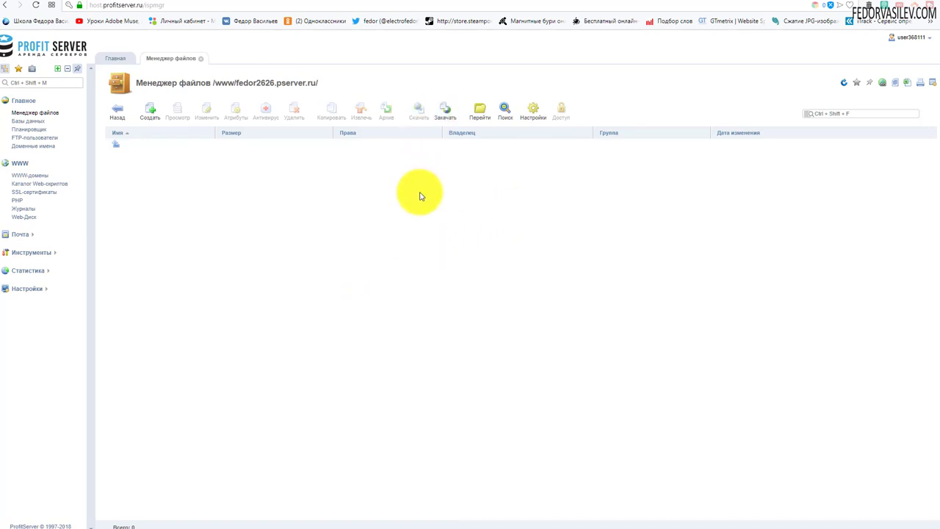
- Upload the local Joomla_3.9.1-Stable-Full_Package.zip (13.18 MiB) into the site folder
{"action": "left_click", "coordinate": [446, 111]}
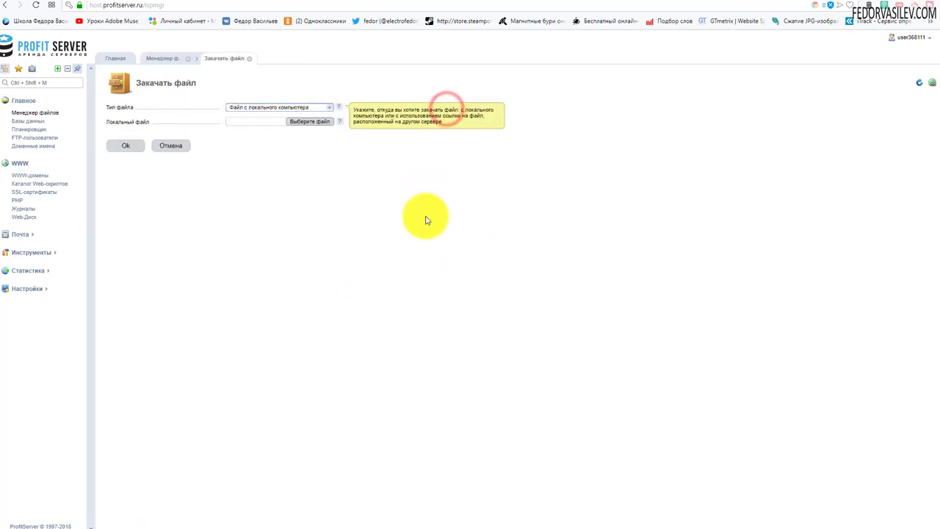
{"action": "left_click", "coordinate": [312, 124]}
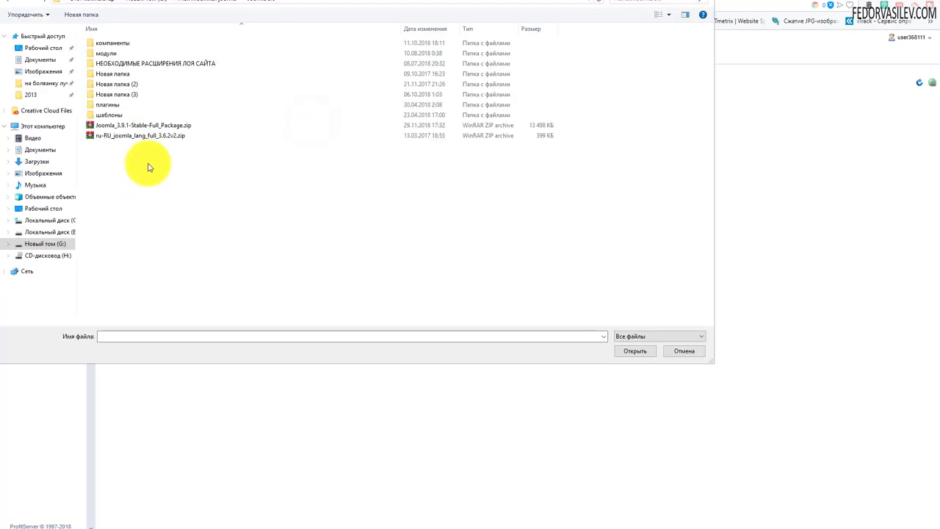
{"action": "left_click", "coordinate": [131, 125]}
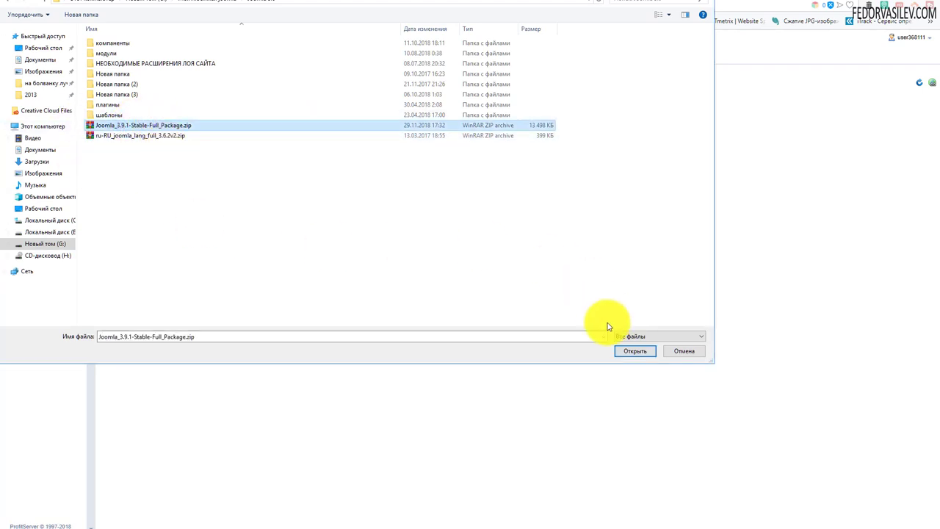
{"action": "left_click", "coordinate": [621, 354]}
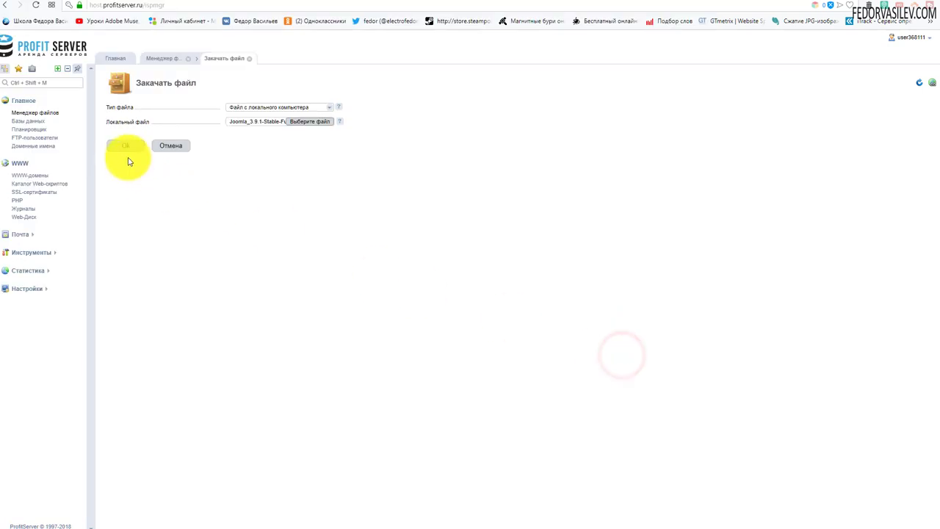
{"action": "left_click", "coordinate": [128, 146]}
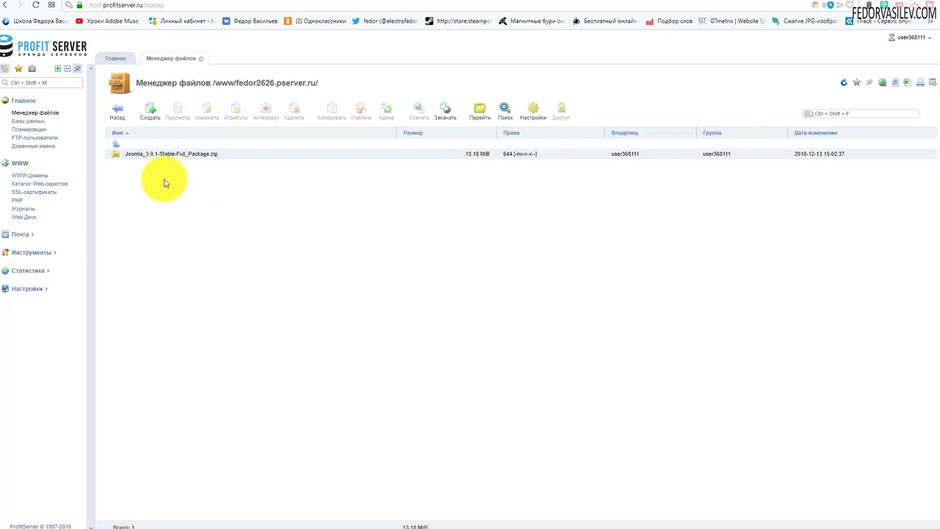
- Extract the Joomla zip into the domain folder, producing 23 items
{"action": "left_click", "coordinate": [163, 155]}
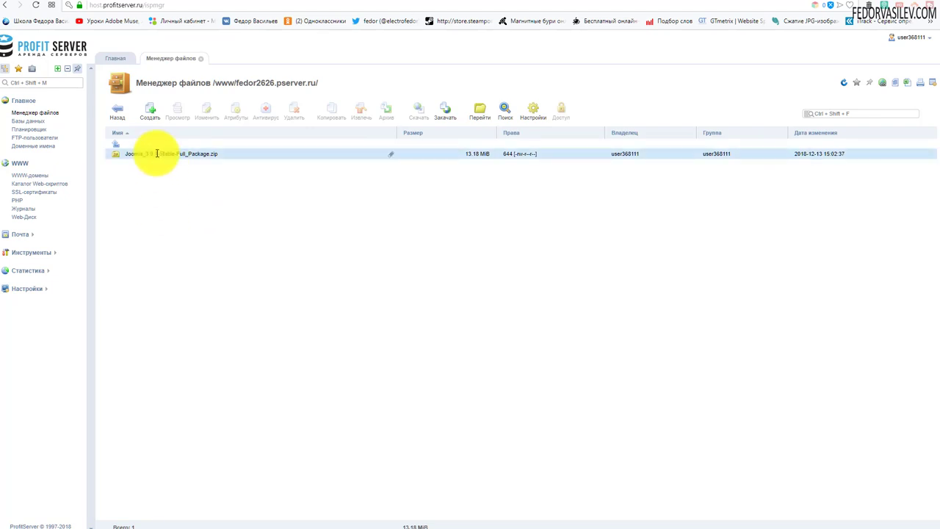
{"action": "left_click", "coordinate": [155, 154]}
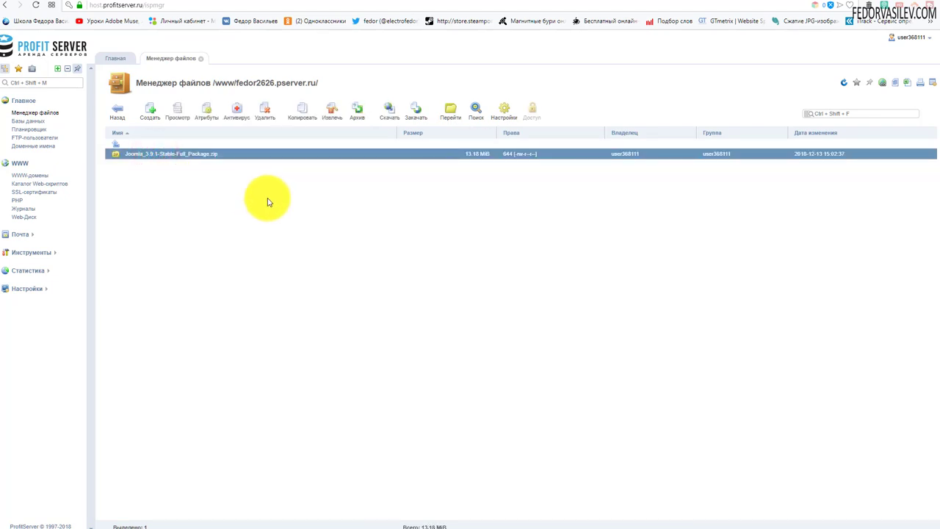
{"action": "left_click", "coordinate": [330, 110]}
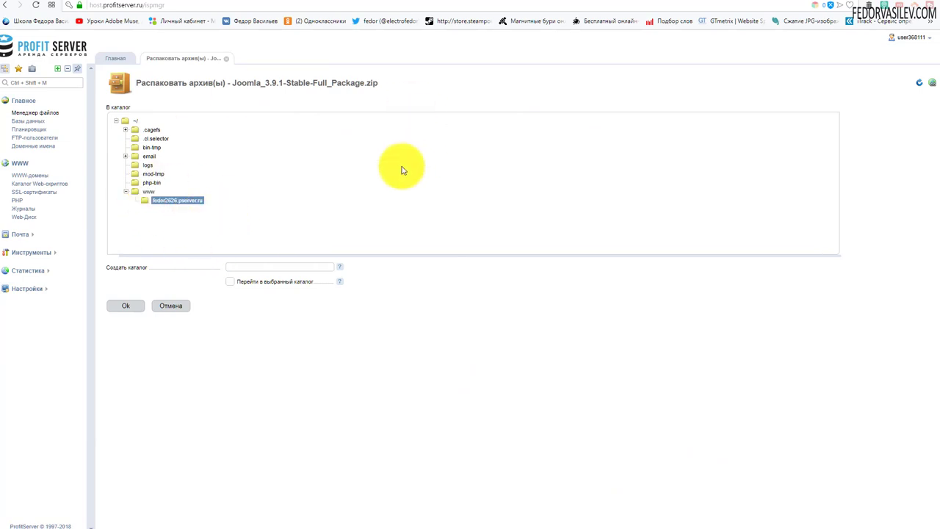
{"action": "left_click", "coordinate": [127, 307]}
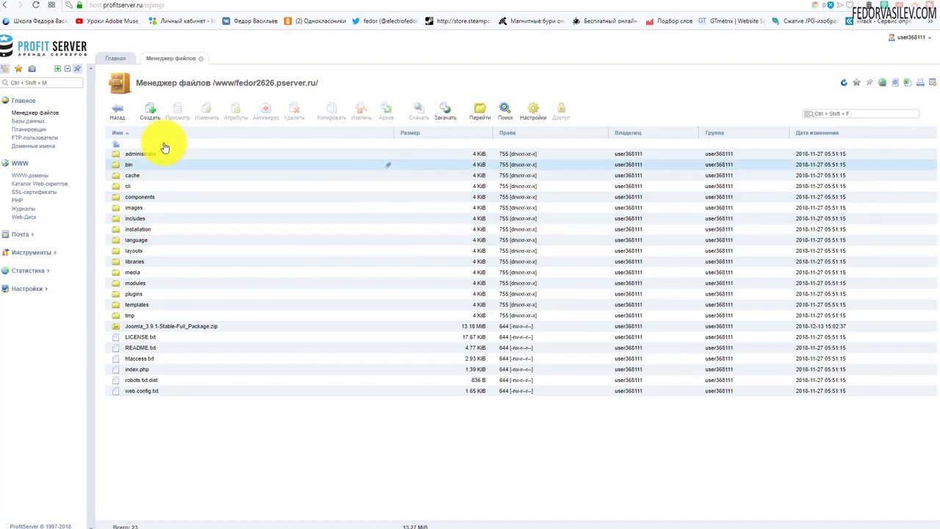
- Delete the extracted Joomla_3.9.1-Stable-Full_Package.zip archive, leaving 22 items
{"action": "left_click", "coordinate": [170, 325]}
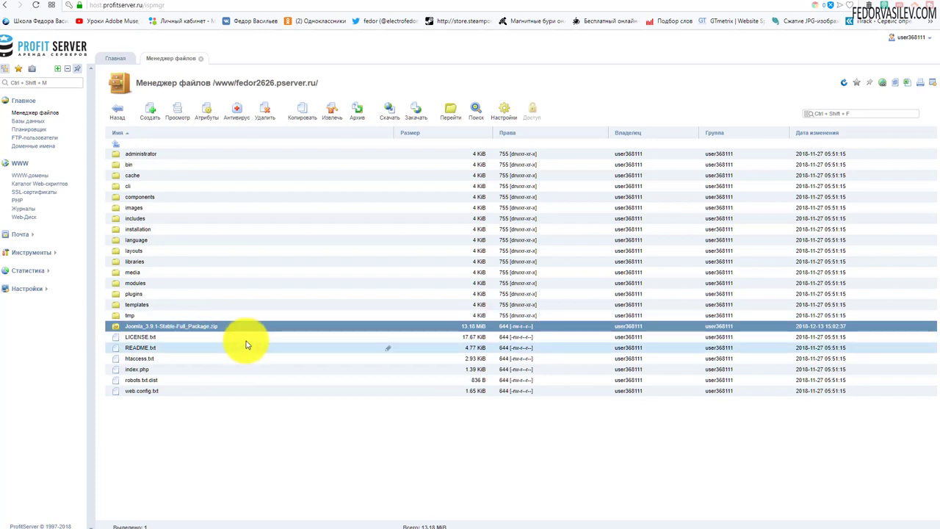
{"action": "left_click", "coordinate": [265, 117]}
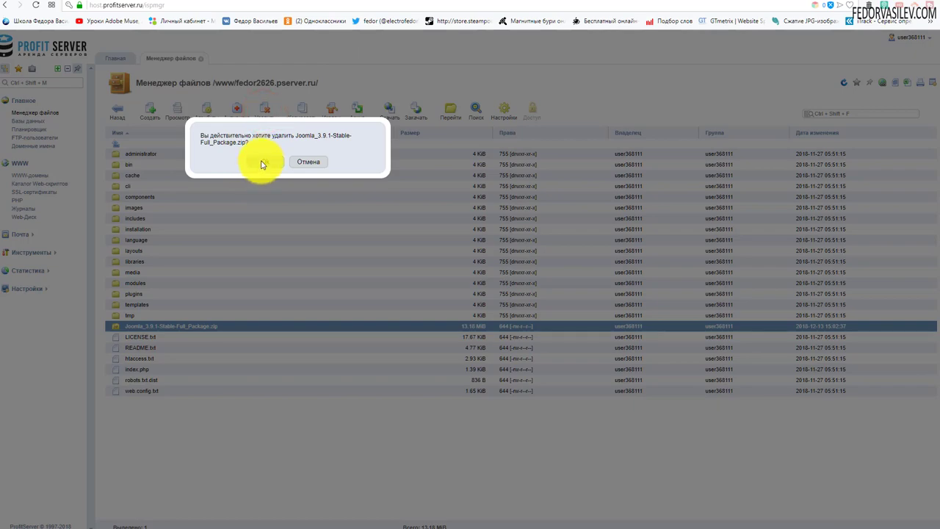
{"action": "left_click", "coordinate": [263, 162]}
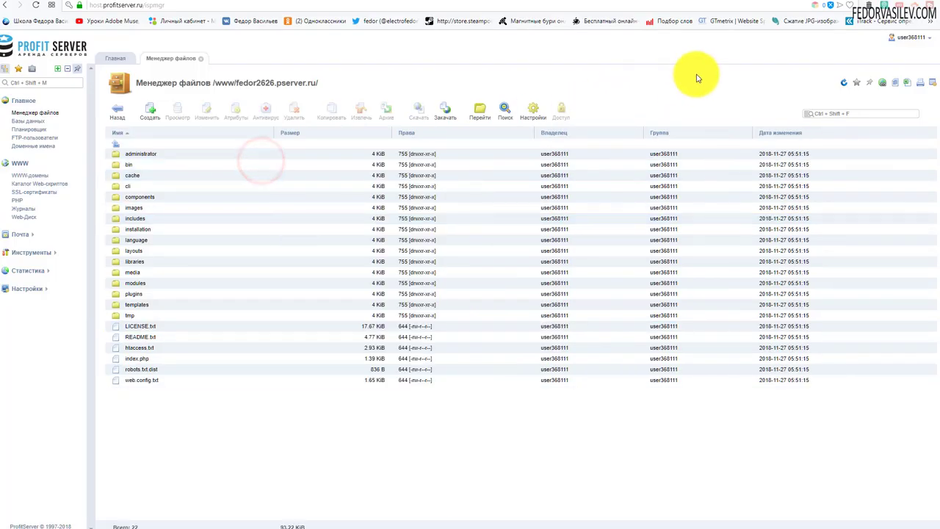
- Back in ISPmanager, show the WWW-домены list with the site's domain
{"action": "left_click", "coordinate": [821, 2]}
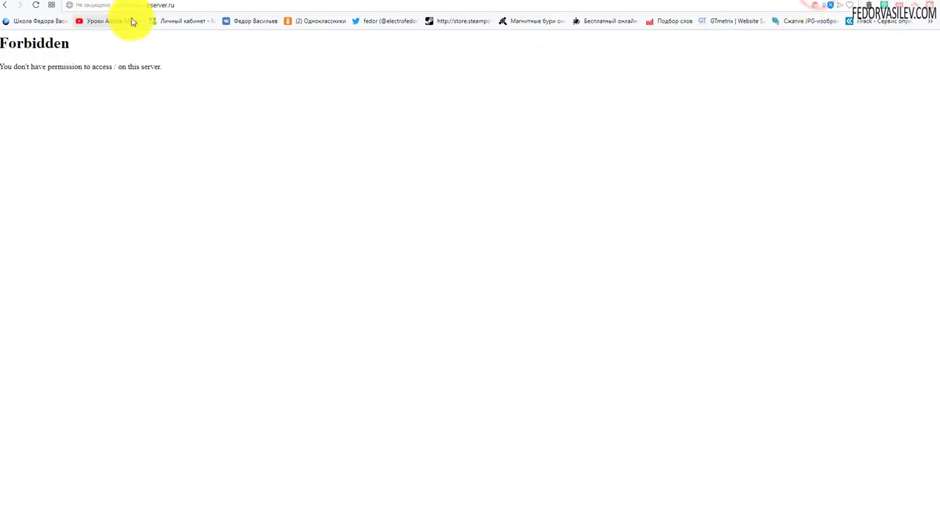
{"action": "left_click", "coordinate": [784, 3]}
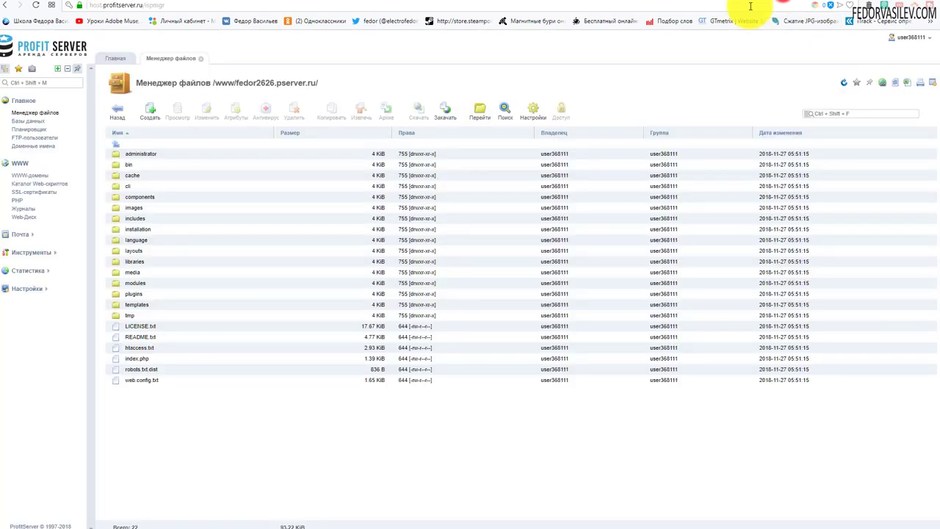
{"action": "left_click", "coordinate": [117, 112]}
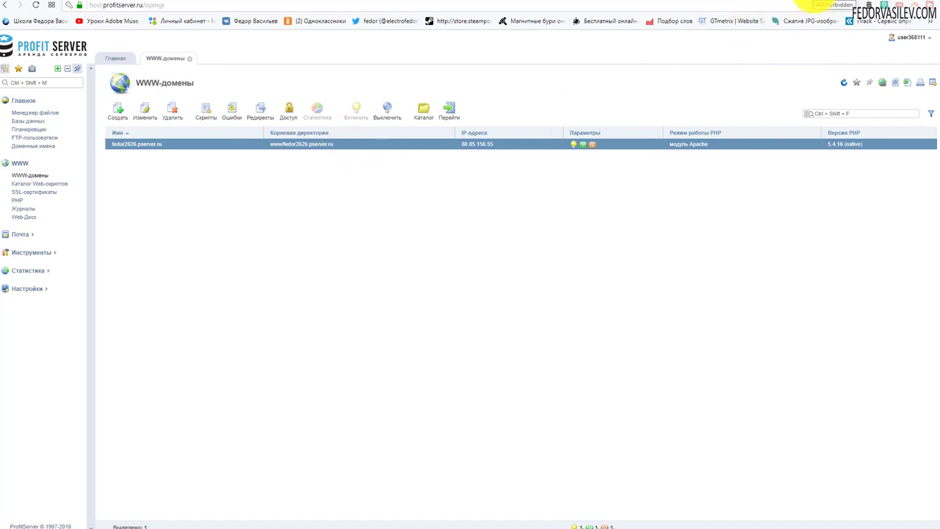
- Reload the site's Forbidden tab so the Russian Joomla installer appears
{"action": "left_click", "coordinate": [813, 6]}
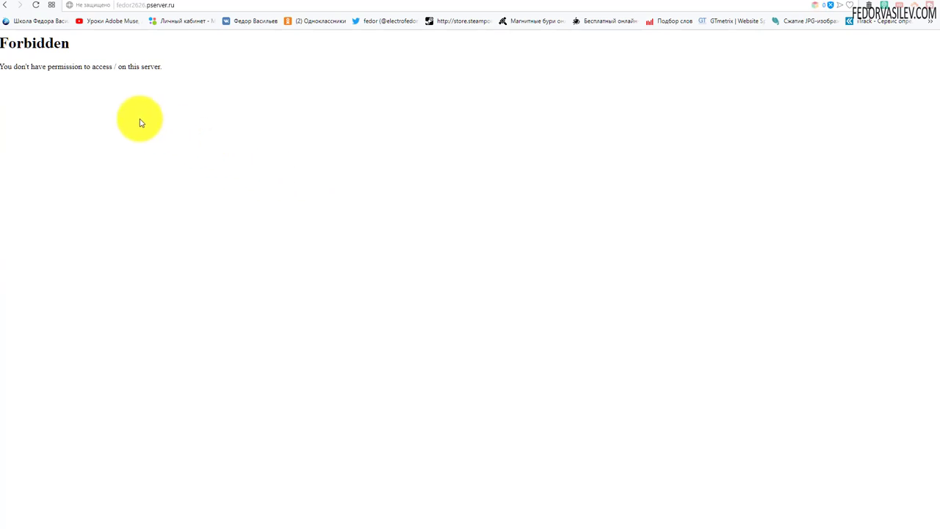
{"action": "left_click", "coordinate": [39, 6]}
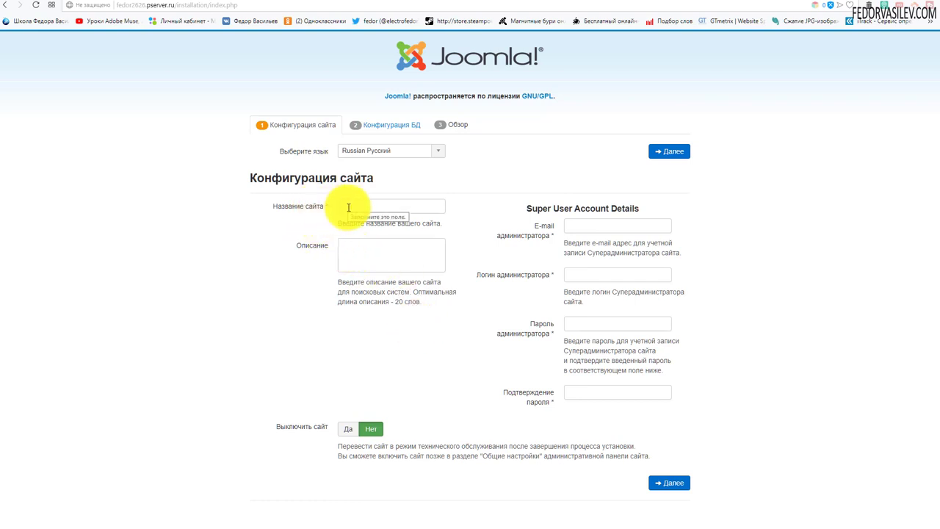
- Enter the site name 'демо' and the administrator's e-mail address
{"action": "left_click", "coordinate": [348, 207]}
{"action": "left_click", "coordinate": [352, 249]}
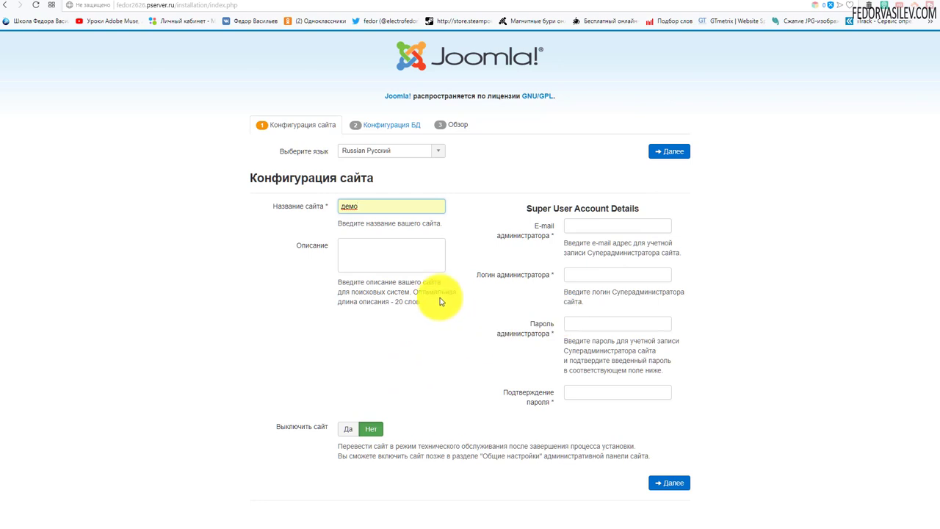
{"action": "left_click", "coordinate": [580, 225]}
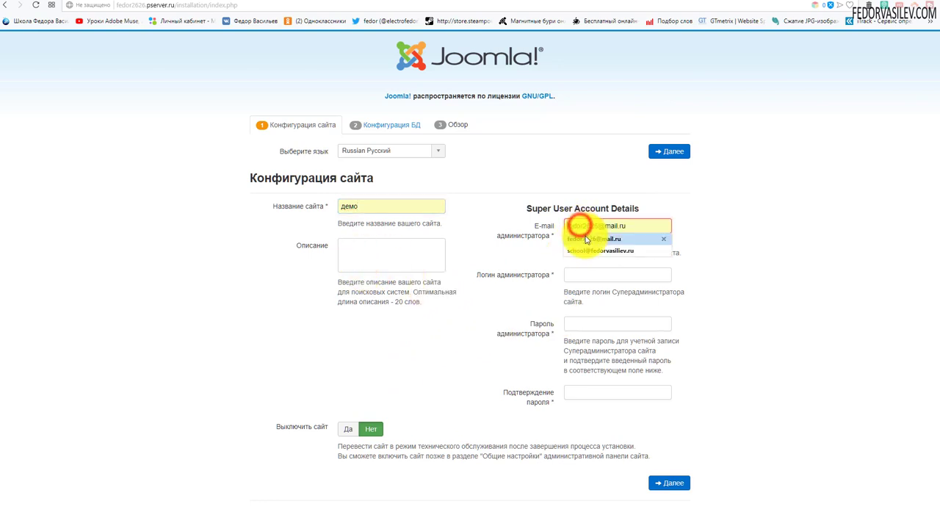
{"action": "left_click", "coordinate": [591, 236]}
- Replace the autofilled login with 'admin', enter the password, and continue
{"action": "left_click", "coordinate": [590, 274]}
{"action": "left_click", "coordinate": [588, 287]}
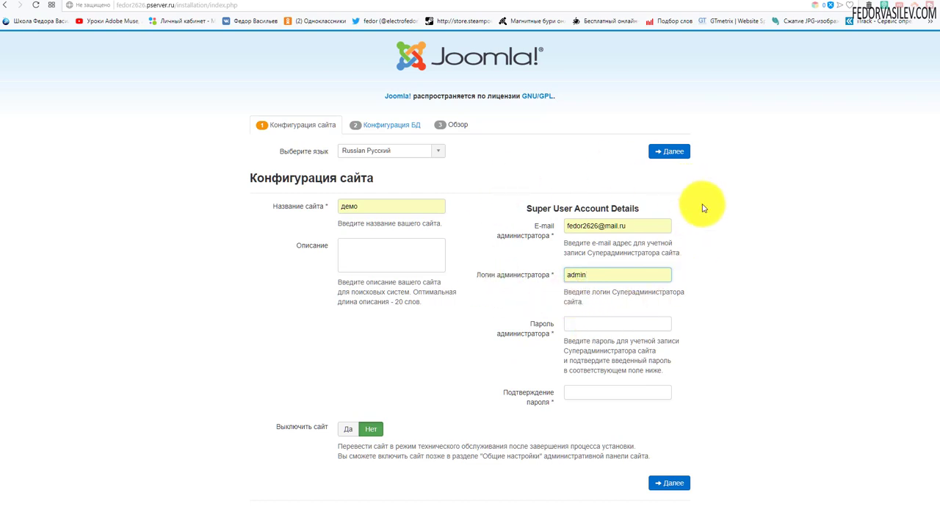
{"action": "double_click", "coordinate": [572, 279]}
{"action": "key", "text": "BackSpace"}
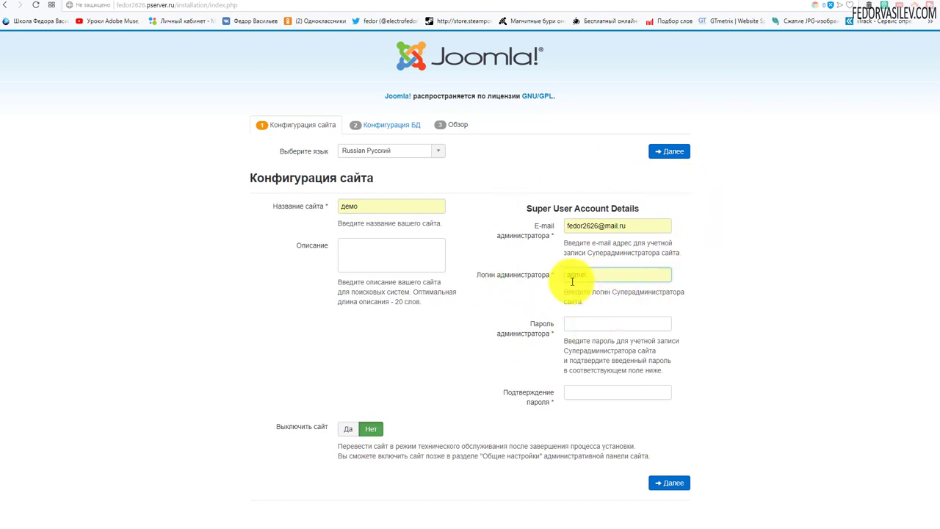
{"action": "type", "text": "admin"}
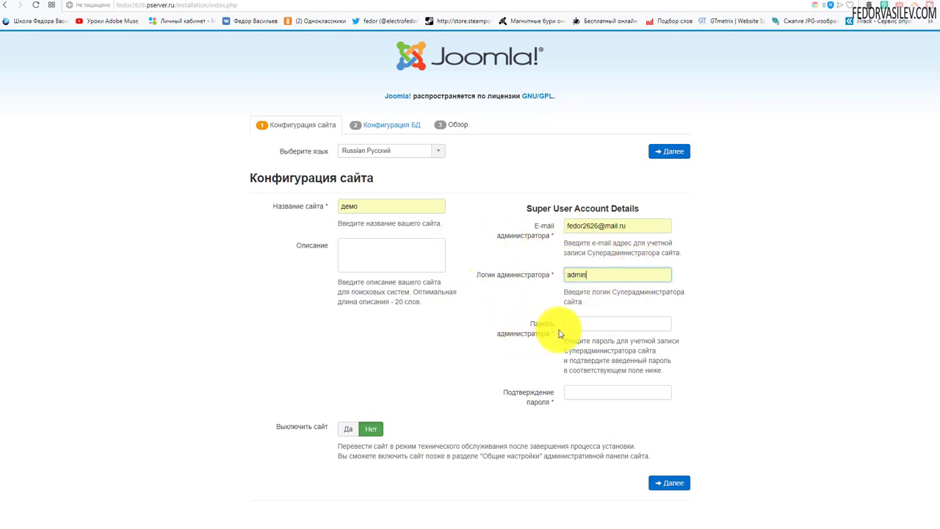
{"action": "left_click", "coordinate": [594, 323]}
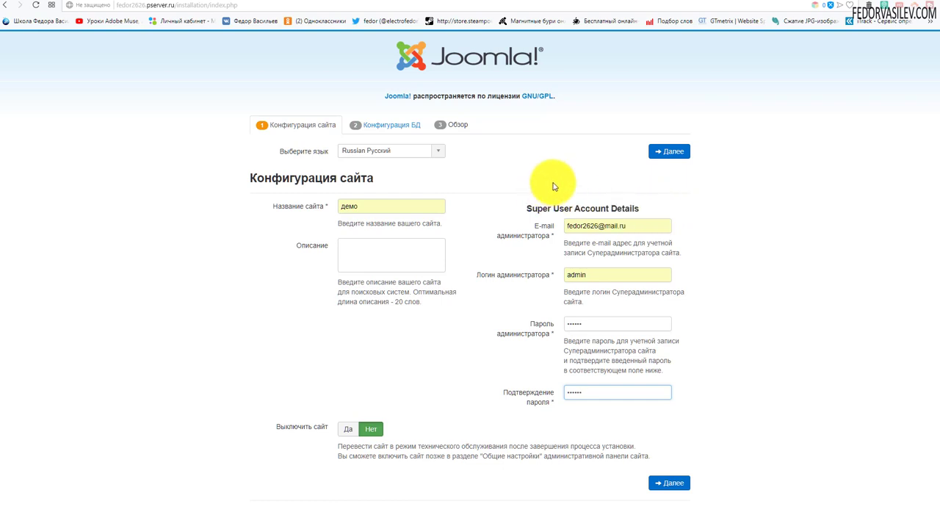
{"action": "left_click", "coordinate": [669, 151]}
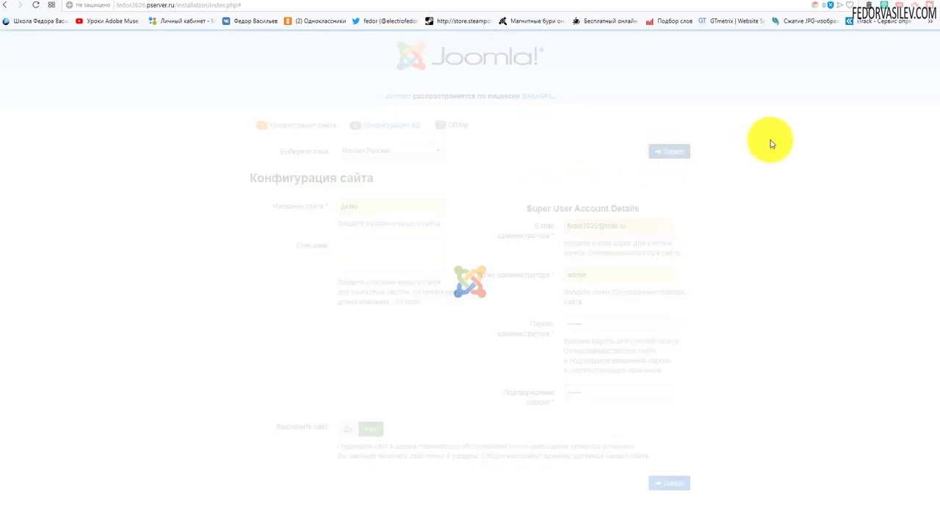
- Wait for the Конфигурация БД step with MySQLi on localhost to load
{"action": "left_click", "coordinate": [856, 43]}
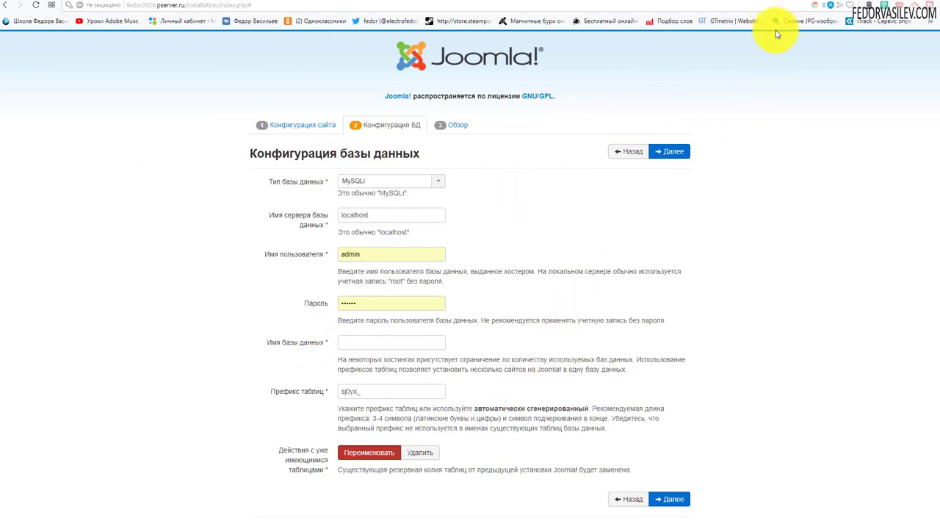
- In ISPmanager's Базы данных section, dismiss the hint and start a new MySQL database
{"action": "left_click", "coordinate": [783, 2]}
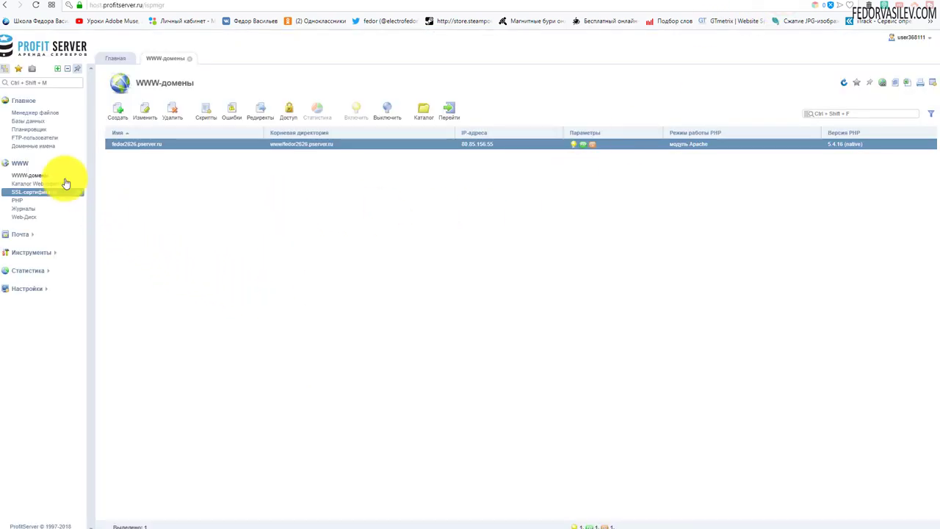
{"action": "left_click", "coordinate": [36, 122]}
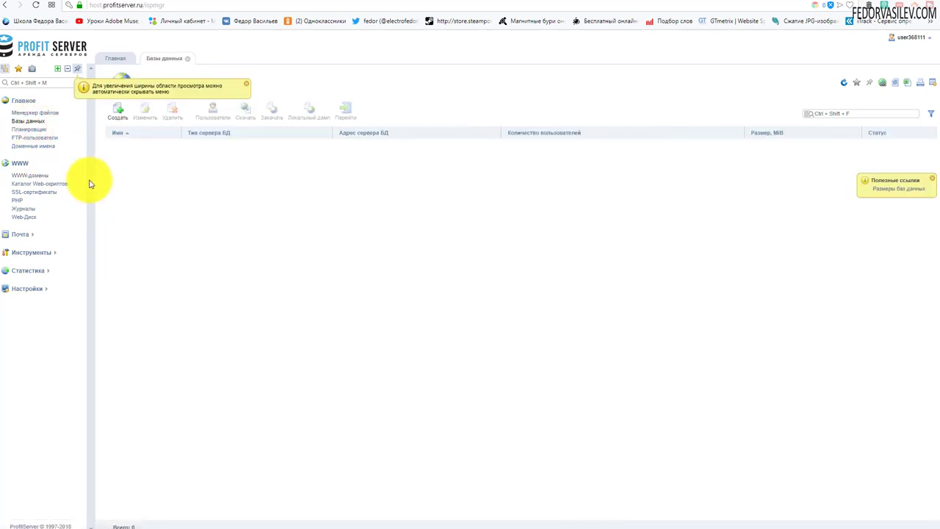
{"action": "left_click", "coordinate": [246, 88]}
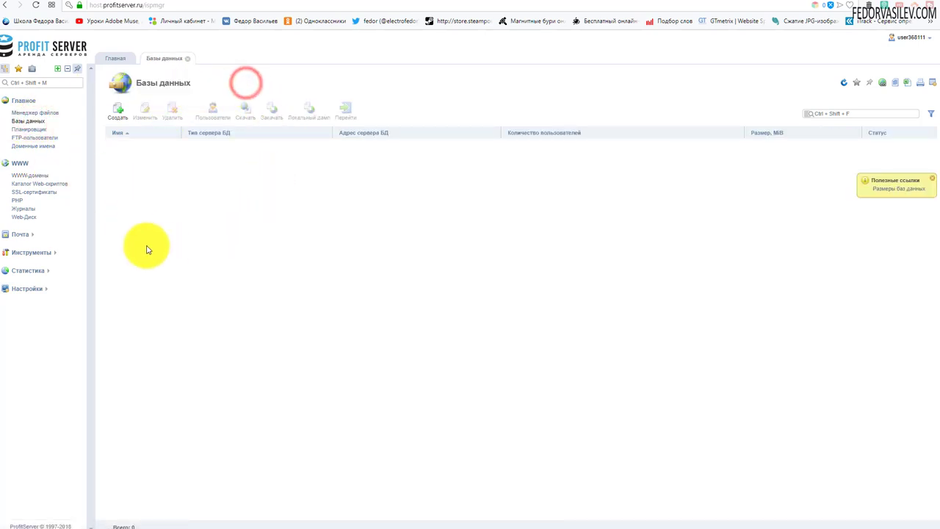
{"action": "left_click", "coordinate": [120, 116]}
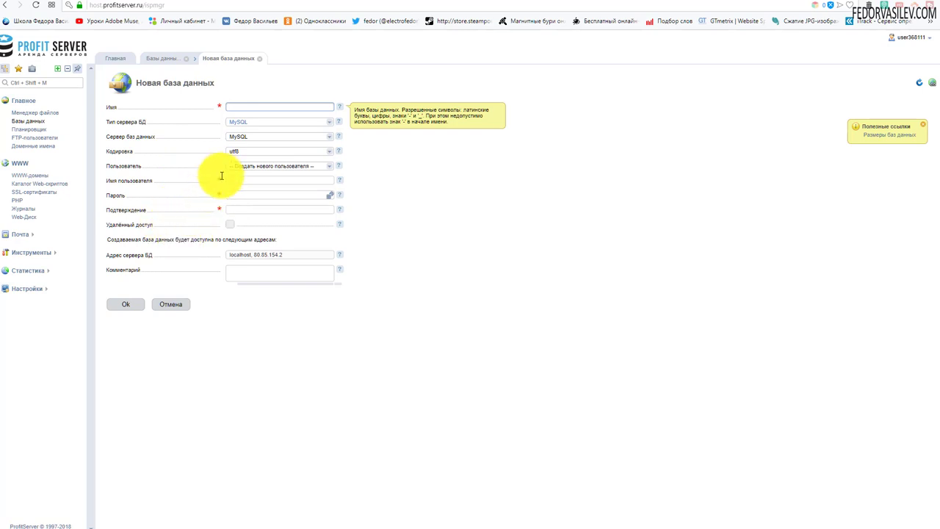
- Name the new MySQL database fedor with a new user fedor
{"action": "left_click", "coordinate": [234, 107]}
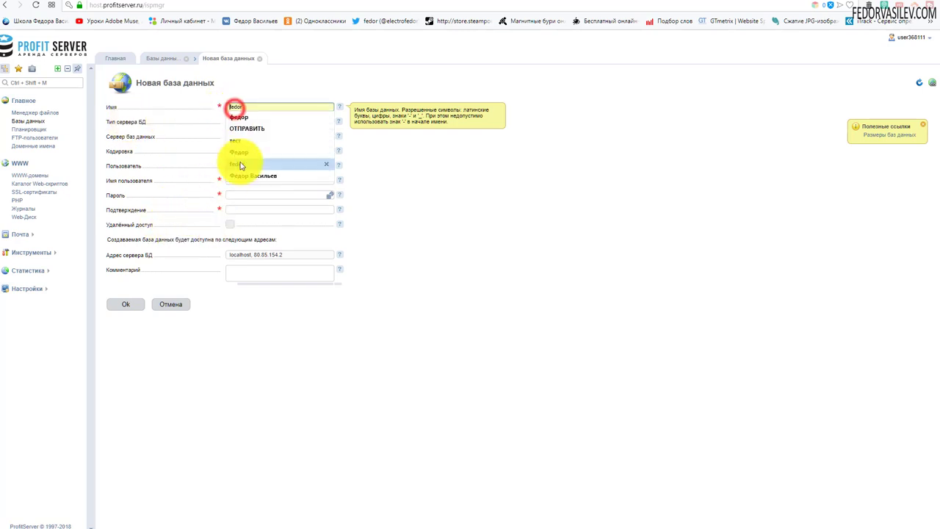
{"action": "left_click", "coordinate": [239, 160]}
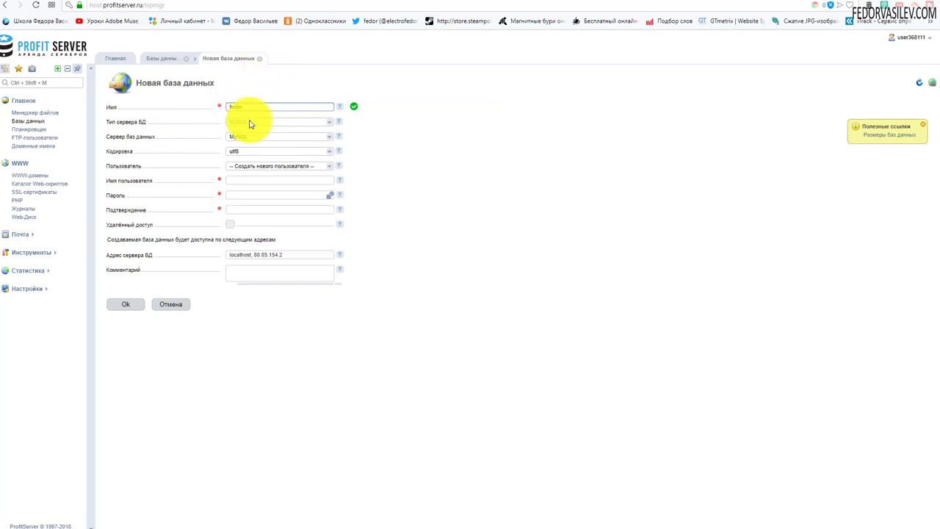
{"action": "left_click", "coordinate": [243, 180]}
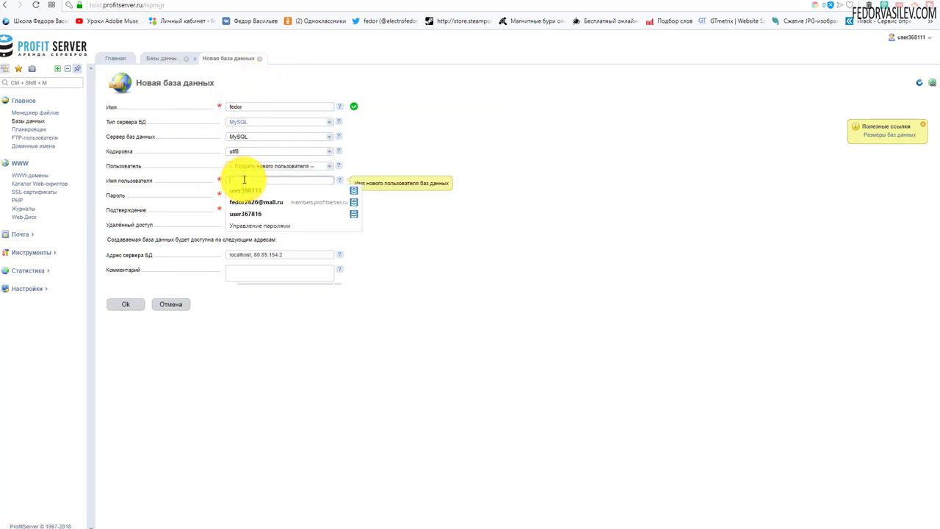
{"action": "type", "text": "fedor"}
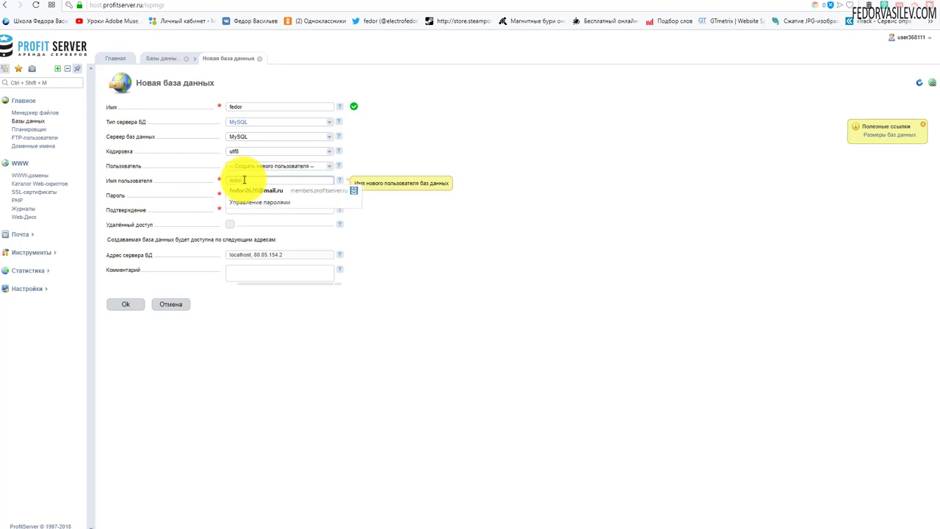
{"action": "left_click", "coordinate": [436, 250]}
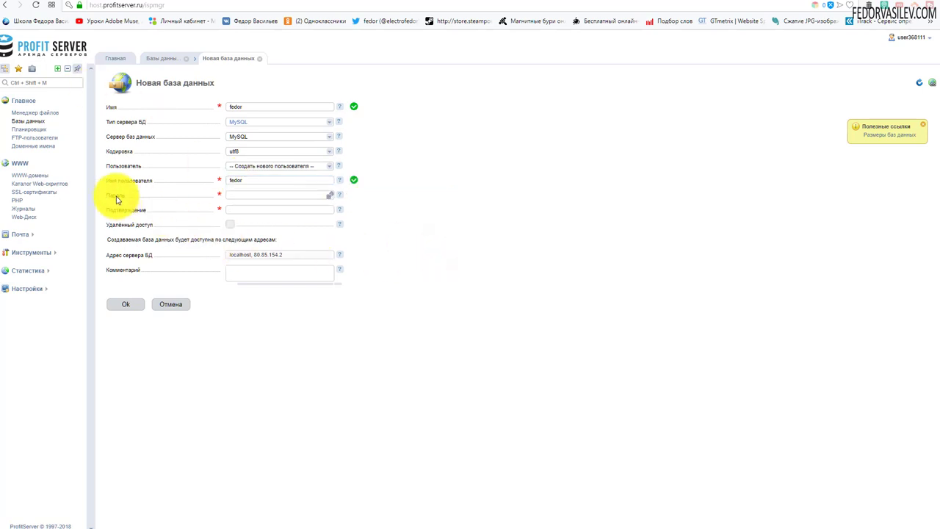
- Generate and copy a random user password, create the database, and return to the Joomla installer
{"action": "left_click", "coordinate": [329, 194]}
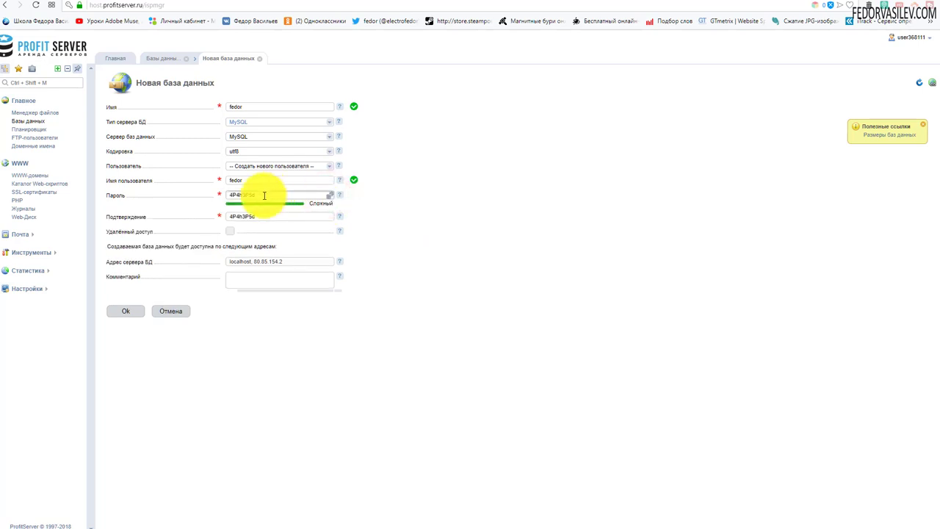
{"action": "left_click_drag", "start_coordinate": [262, 194], "coordinate": [229, 197]}
{"action": "right_click", "coordinate": [229, 197]}
{"action": "left_click", "coordinate": [254, 218]}
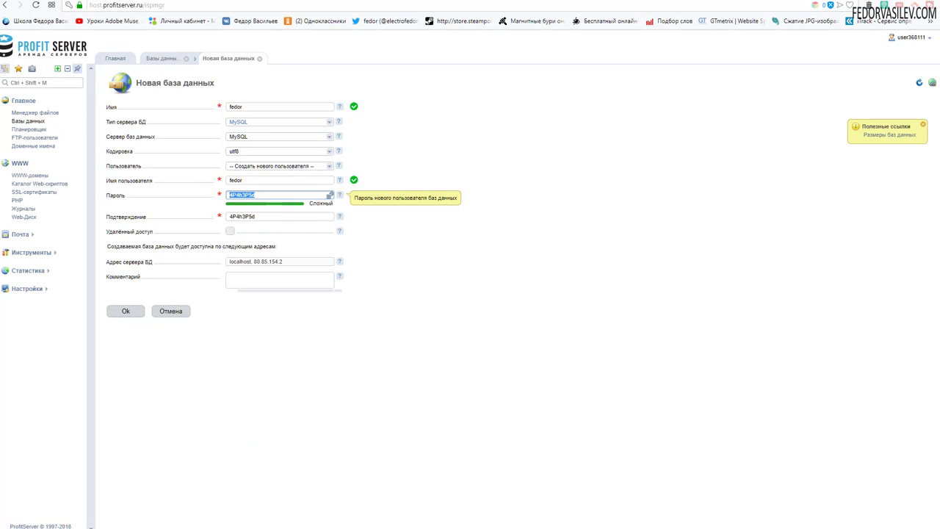
{"action": "left_click", "coordinate": [404, 411]}
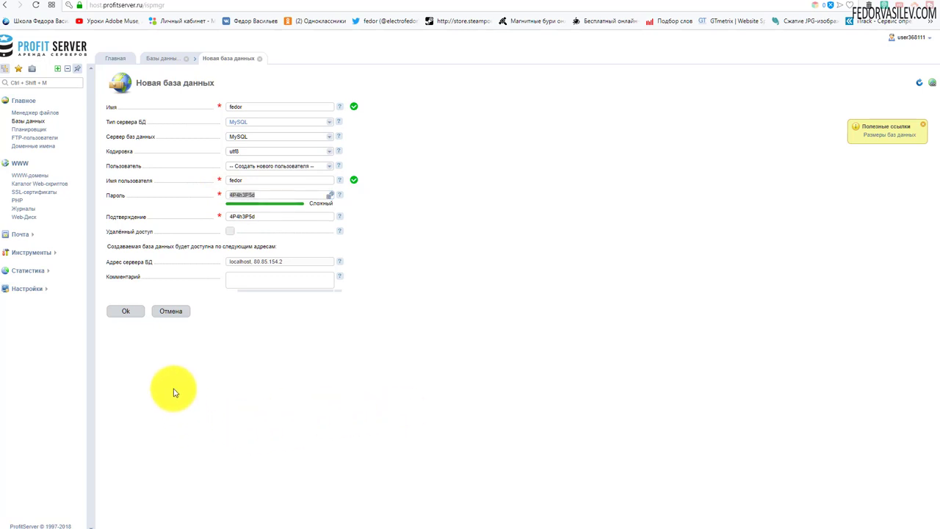
{"action": "left_click", "coordinate": [127, 312]}
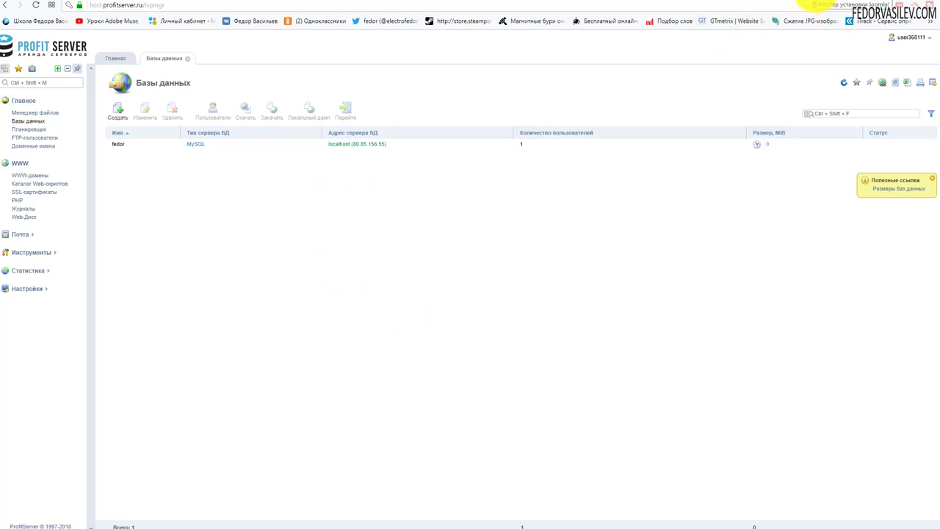
{"action": "left_click", "coordinate": [817, 6]}
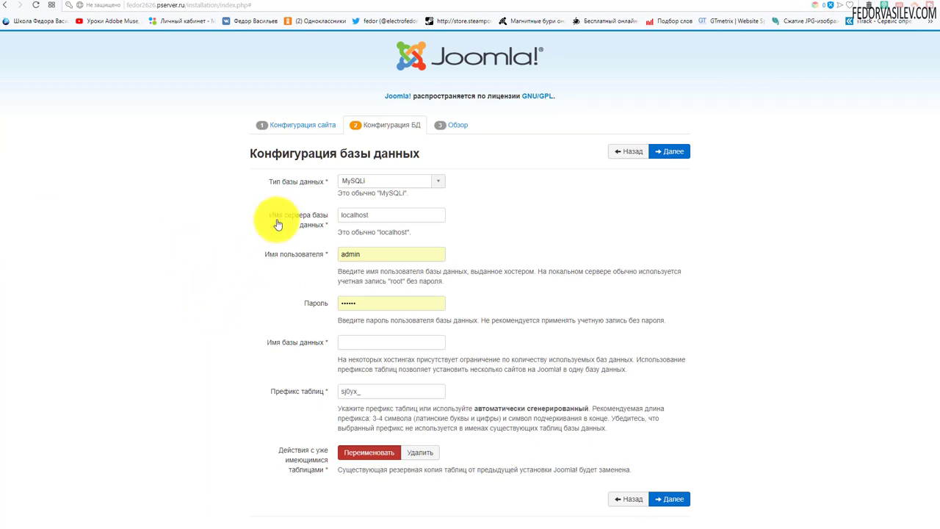
- Replace the admin credentials with user fedor, the new database password and database name fedor
{"action": "left_click", "coordinate": [375, 213]}
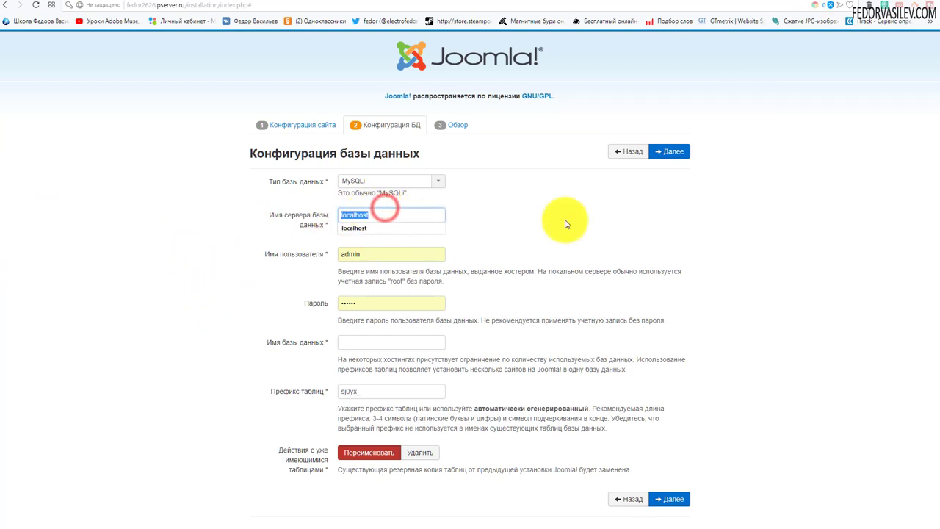
{"action": "left_click", "coordinate": [588, 221]}
{"action": "double_click", "coordinate": [377, 255]}
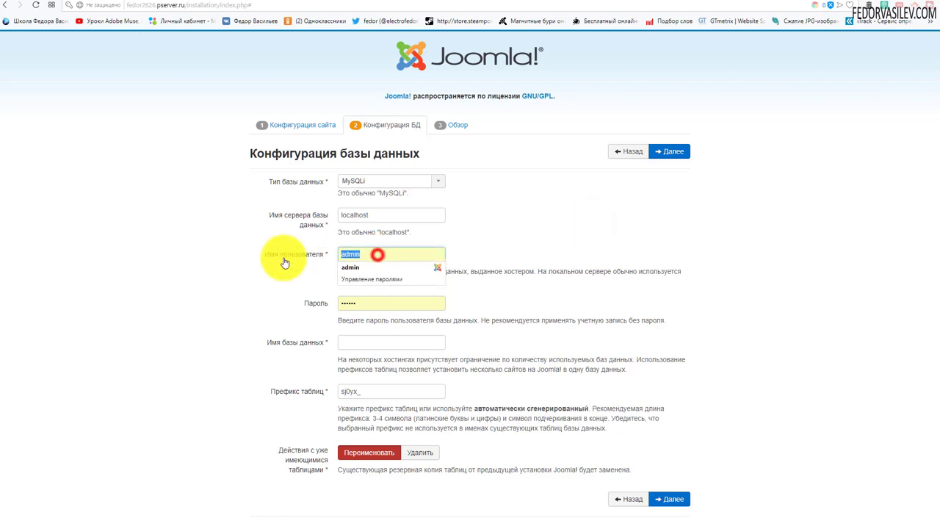
{"action": "key", "text": "BackSpace"}
{"action": "type", "text": "fe"}
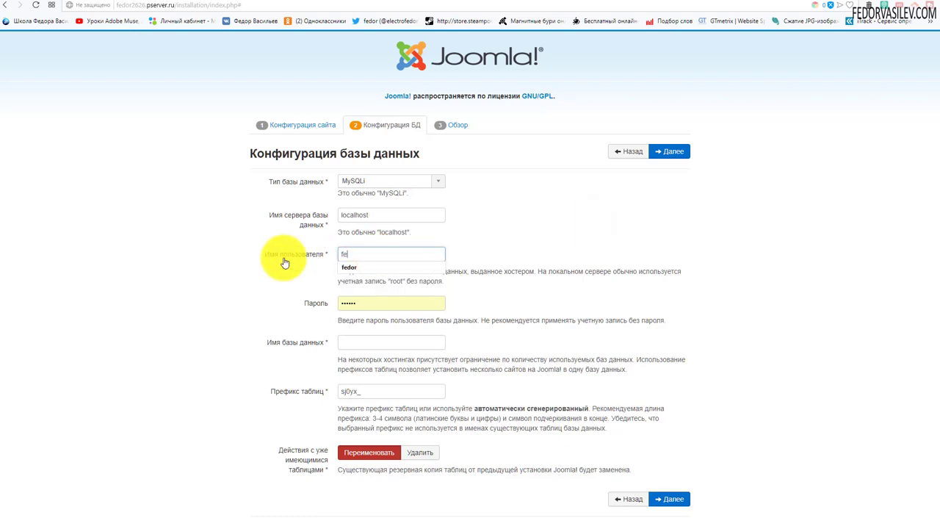
{"action": "type", "text": "dor"}
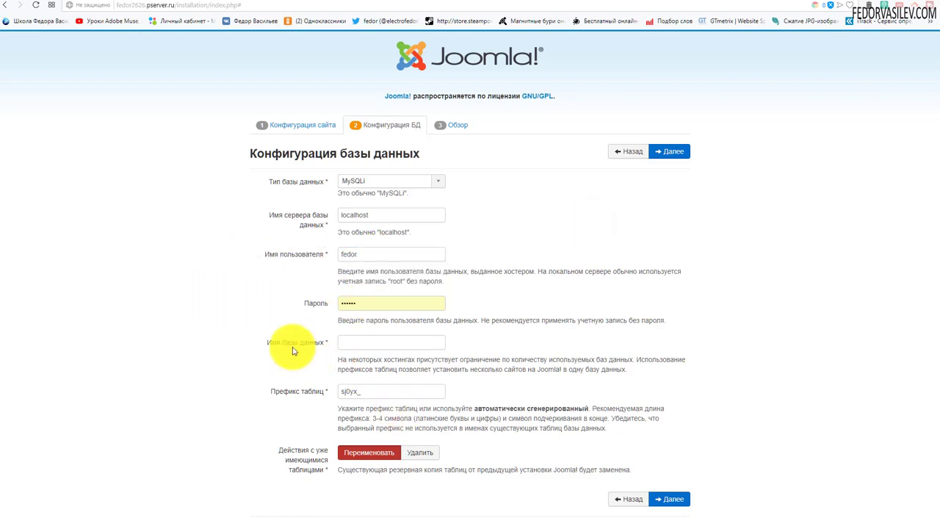
{"action": "double_click", "coordinate": [367, 303]}
{"action": "type", "text": "12345678"}
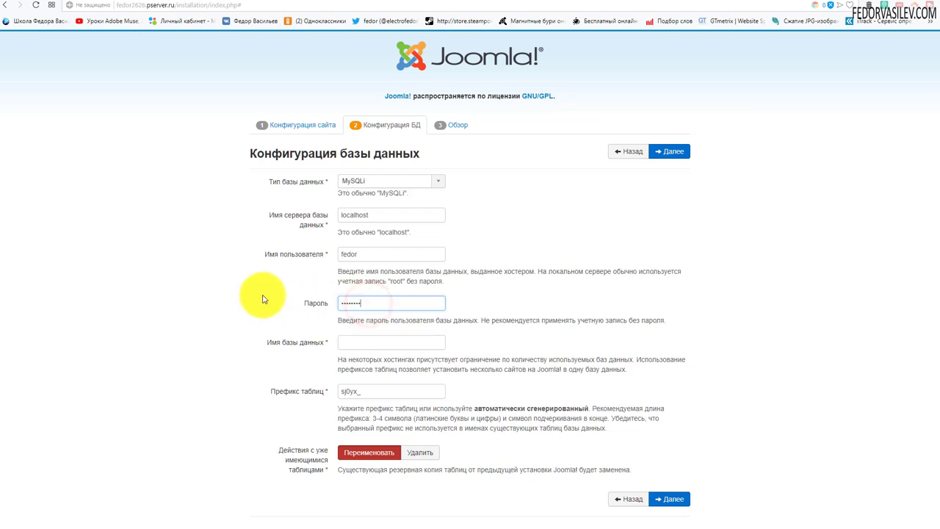
{"action": "left_click", "coordinate": [358, 343]}
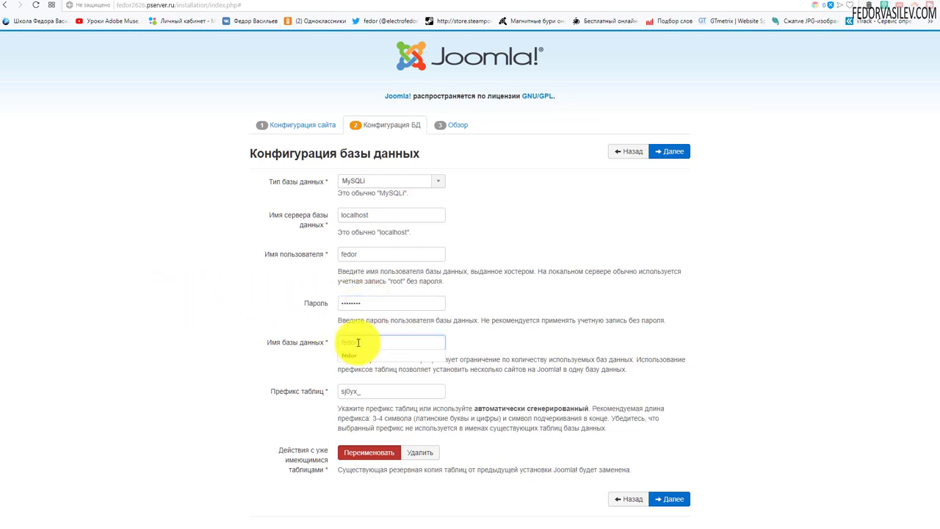
{"action": "type", "text": "fedor"}
{"action": "left_click", "coordinate": [511, 315]}
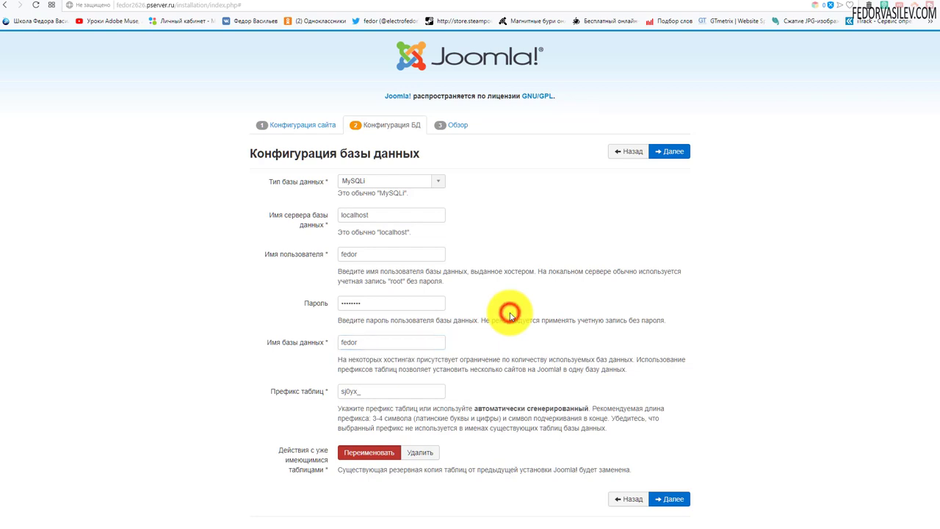
- Submit the database settings, save the password in the browser, review the Обзор checks, and install without demo data
{"action": "left_click", "coordinate": [668, 155]}
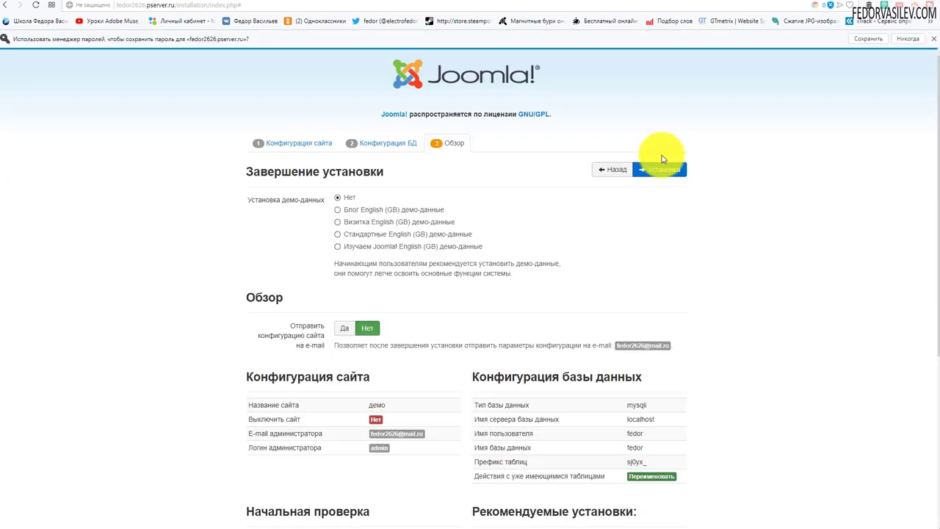
{"action": "left_click", "coordinate": [864, 40]}
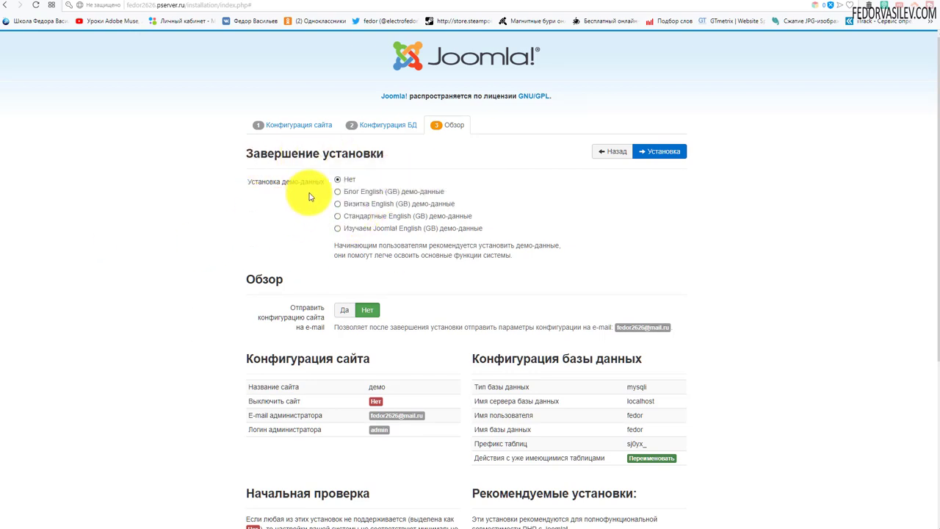
{"action": "scroll", "coordinate": [473, 168], "scroll_direction": "down", "scroll_amount": 3}
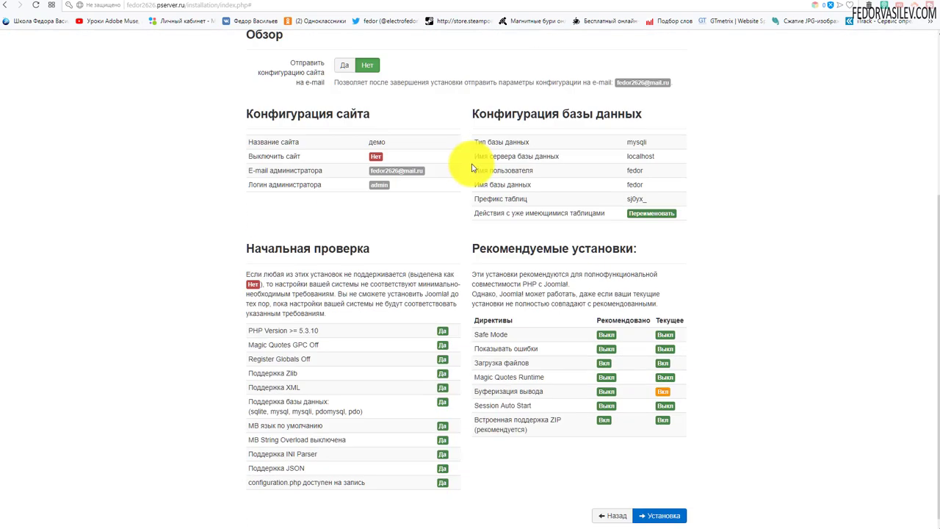
{"action": "scroll", "coordinate": [466, 159], "scroll_direction": "down", "scroll_amount": 1}
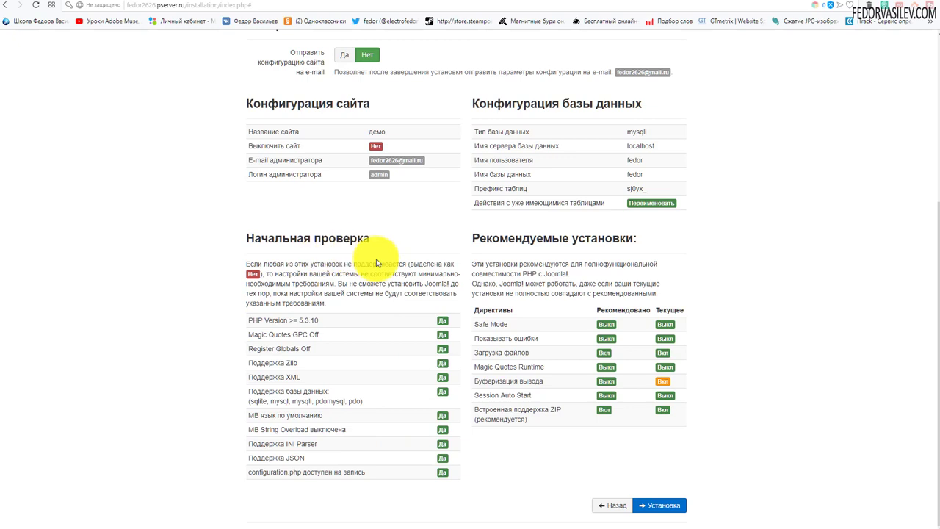
{"action": "left_click_drag", "start_coordinate": [262, 321], "coordinate": [334, 471]}
{"action": "left_click", "coordinate": [458, 489]}
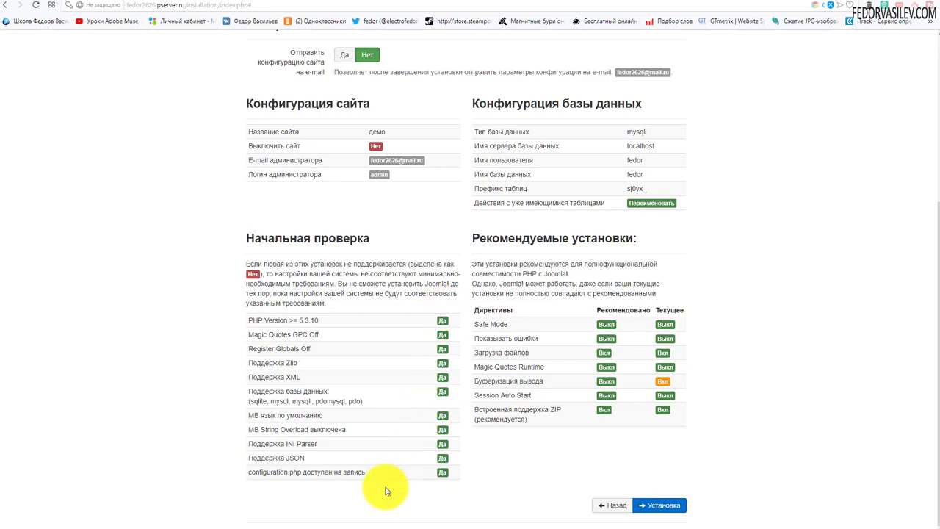
{"action": "scroll", "coordinate": [381, 489], "scroll_direction": "up", "scroll_amount": 4}
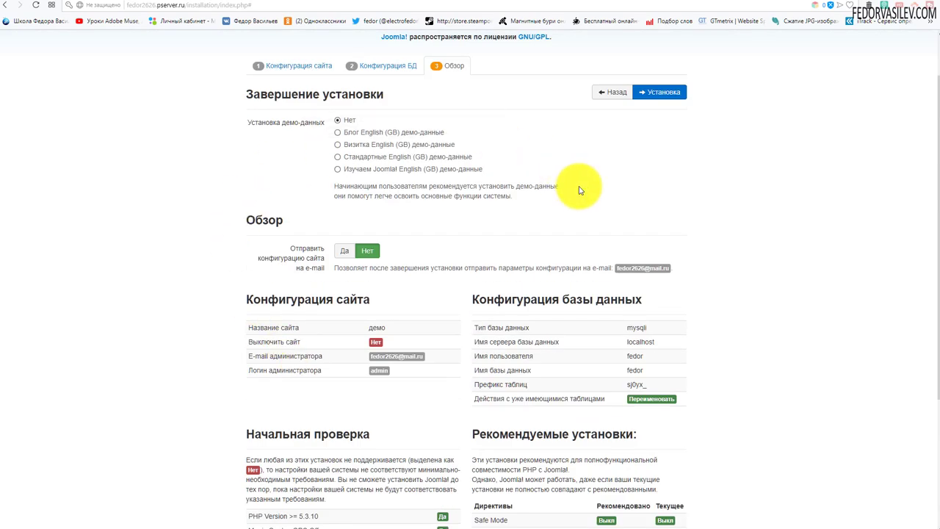
{"action": "scroll", "coordinate": [445, 210], "scroll_direction": "down", "scroll_amount": 4}
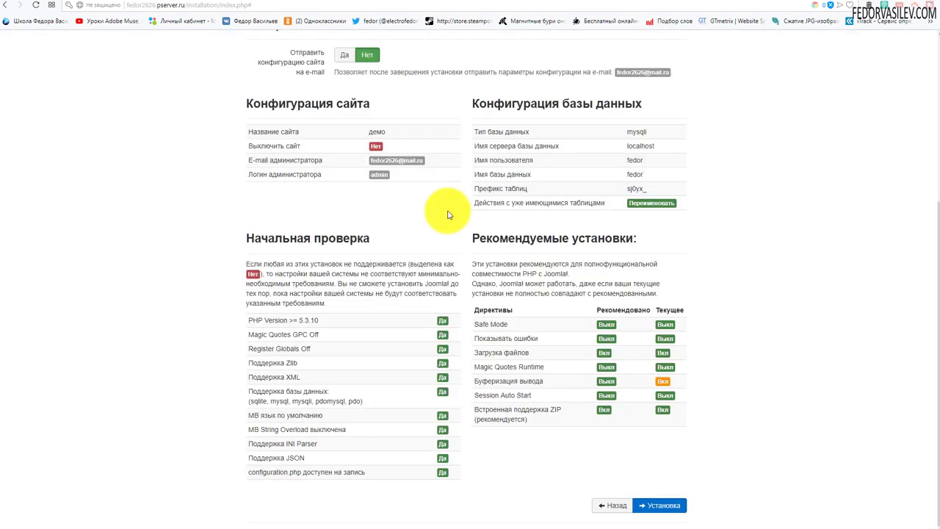
{"action": "left_click", "coordinate": [658, 506]}
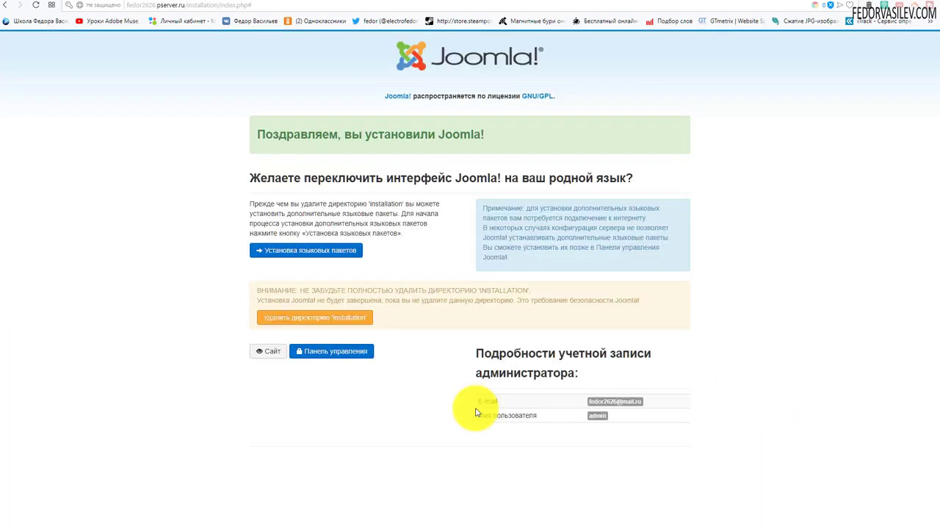
- Install the Russian (ru-RU) language pack from the extra languages list
{"action": "left_click", "coordinate": [323, 250]}
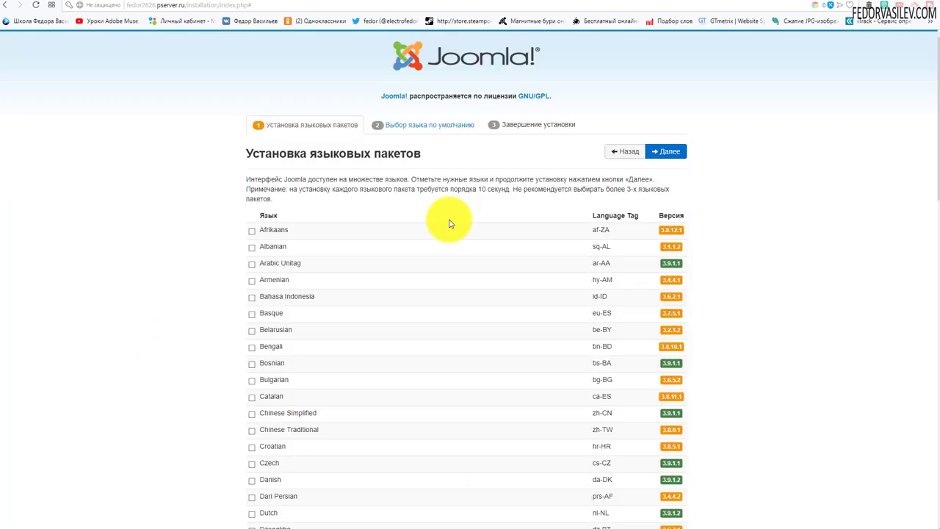
{"action": "scroll", "coordinate": [452, 227], "scroll_direction": "down", "scroll_amount": 15}
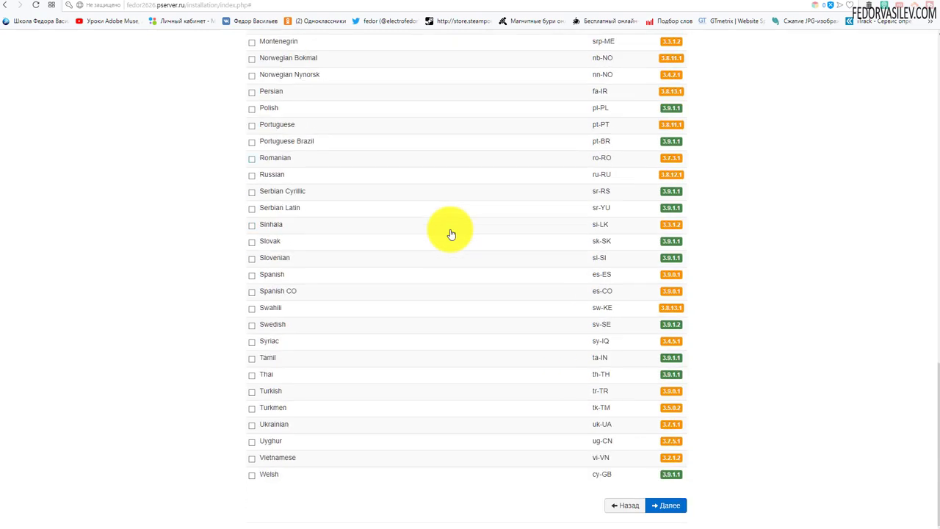
{"action": "left_click", "coordinate": [253, 178]}
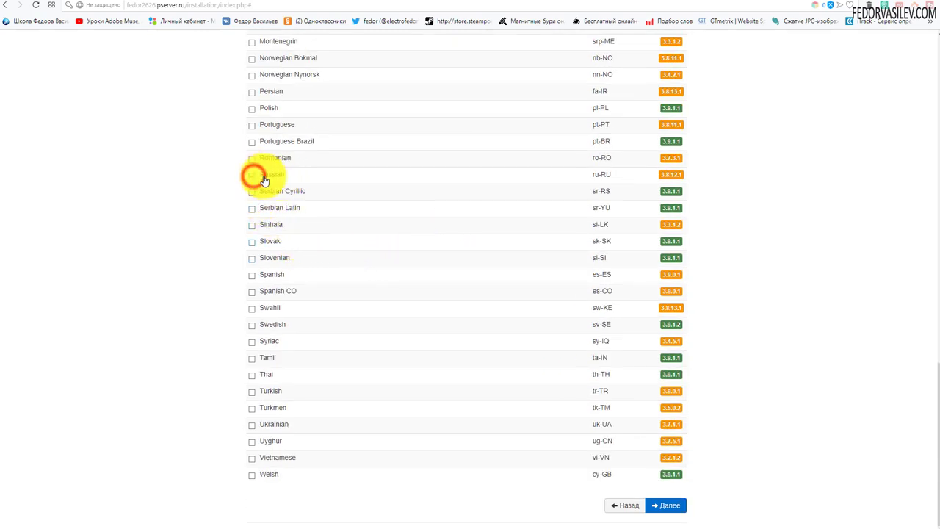
{"action": "left_click", "coordinate": [665, 506]}
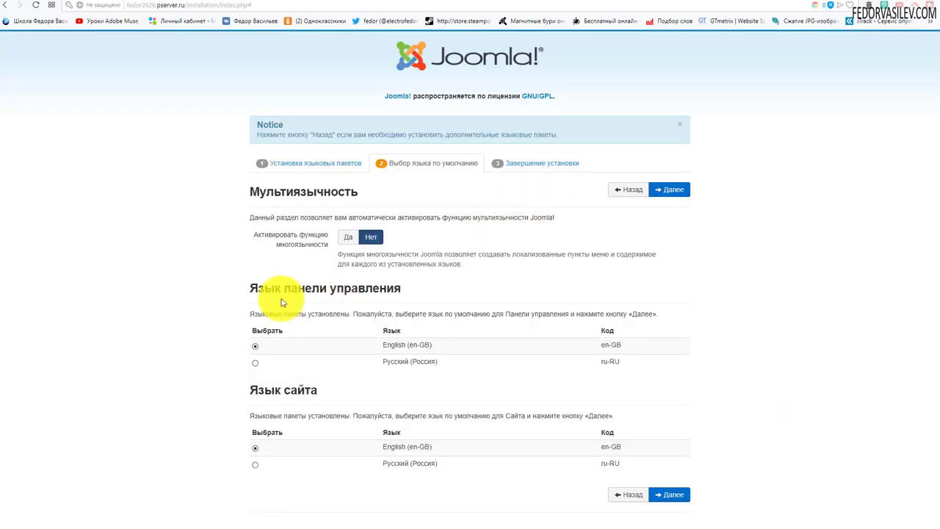
- Set Russian (ru-RU) as the default language for both the admin panel and the site
{"action": "left_click", "coordinate": [256, 363]}
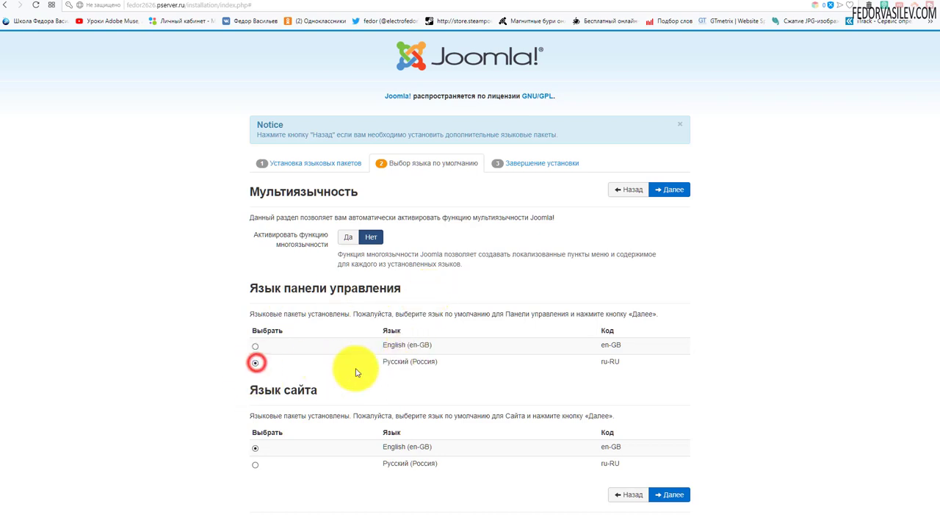
{"action": "left_click", "coordinate": [255, 464]}
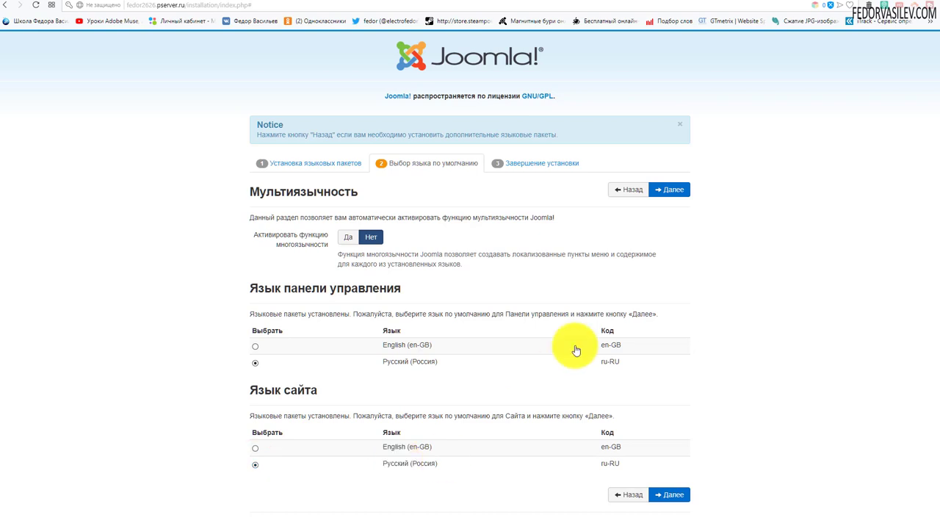
{"action": "left_click", "coordinate": [664, 190]}
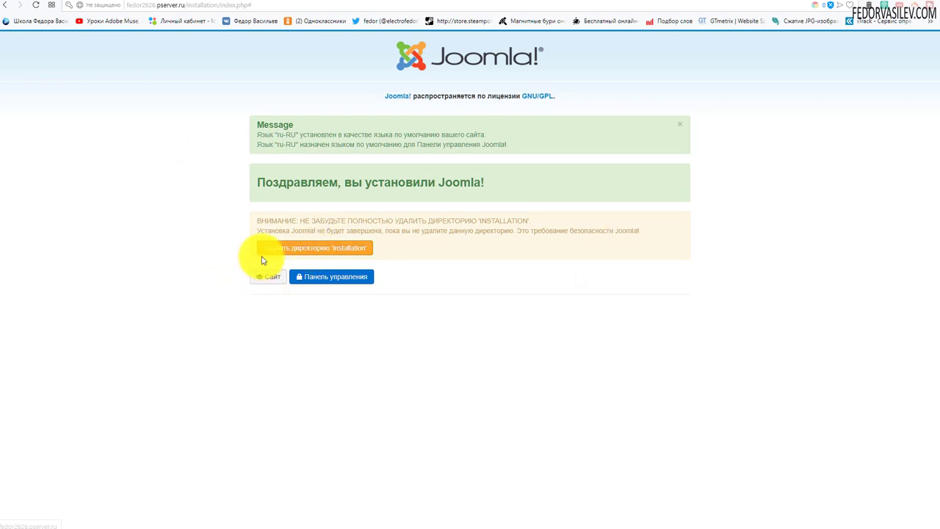
- Delete the installation directory and go to the Панель управления login page
{"action": "left_click", "coordinate": [276, 252]}
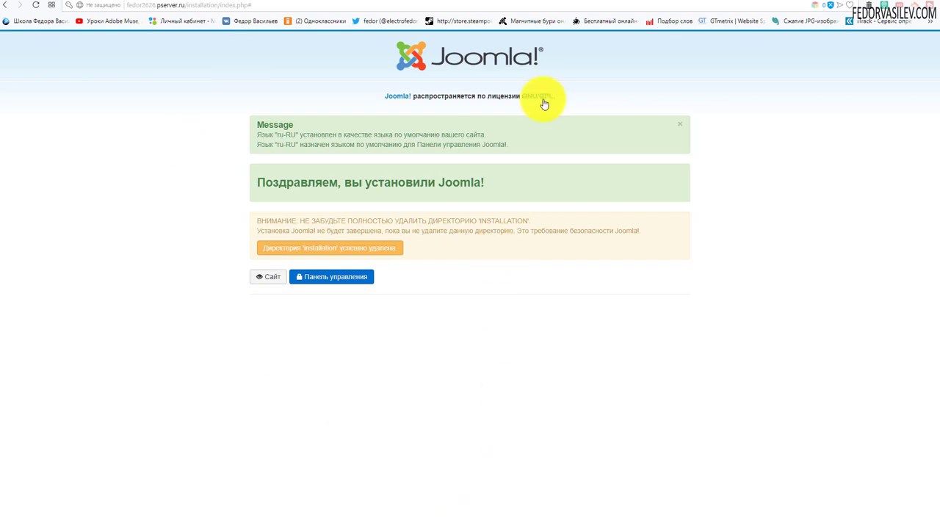
{"action": "left_click", "coordinate": [318, 276]}
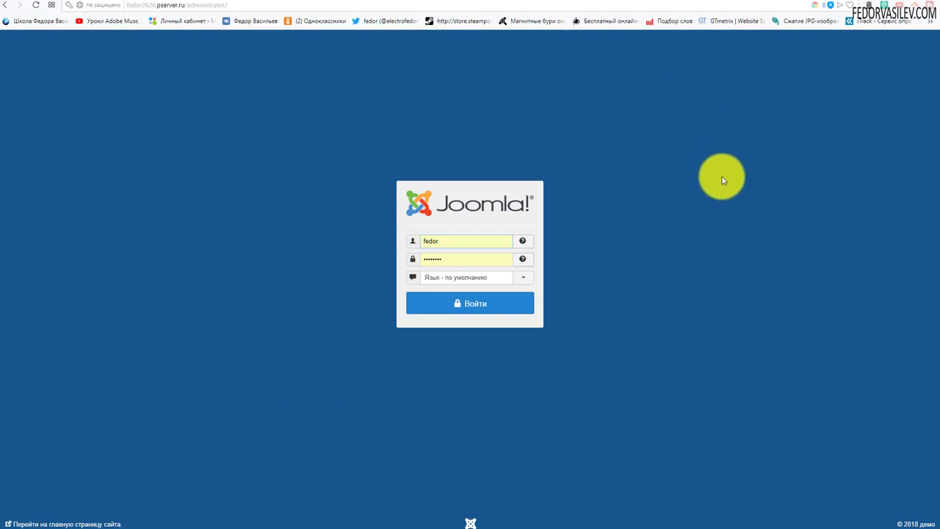
- Sign in to the Joomla administrator using the browser's saved admin login
{"action": "left_click", "coordinate": [449, 241]}
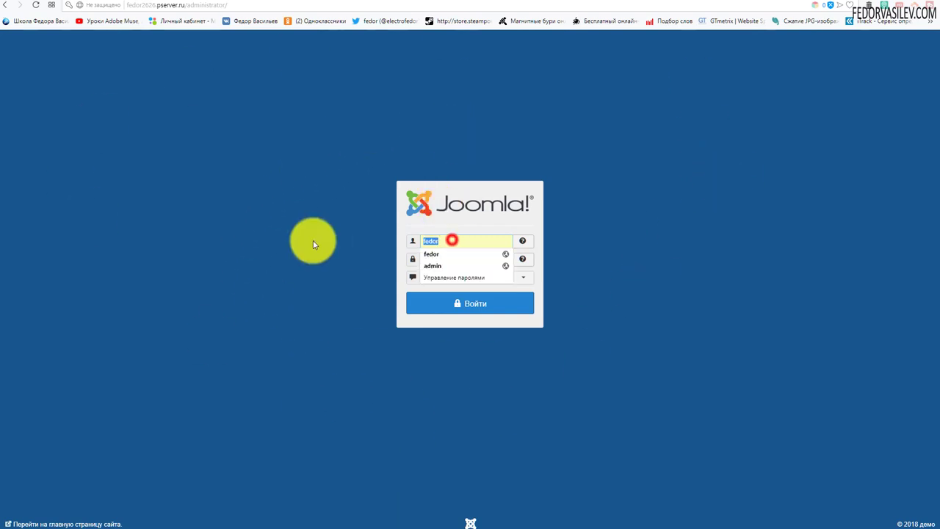
{"action": "left_click", "coordinate": [433, 266]}
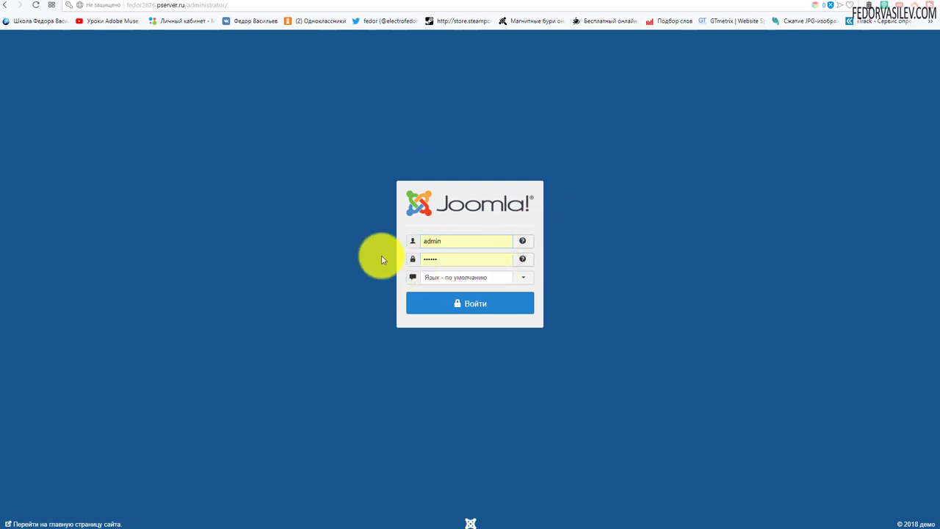
{"action": "left_click", "coordinate": [485, 304]}
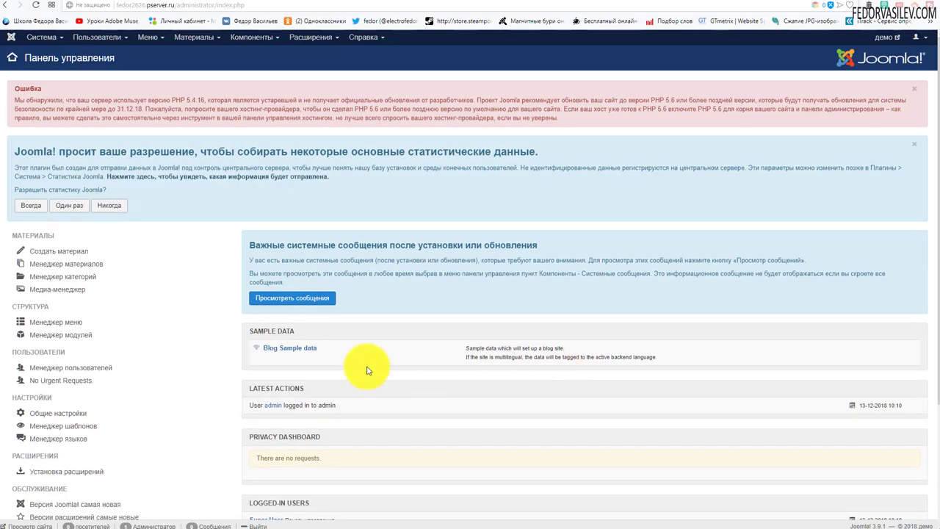
- Decline statistics collection with Никогда, note the PHP 5.4.16 warning, and go to the hosting panel
{"action": "left_click", "coordinate": [116, 206]}
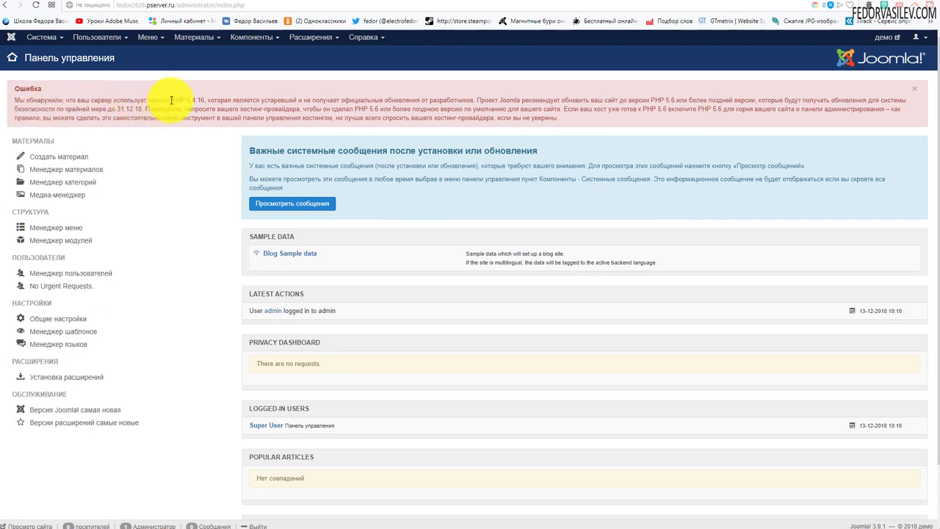
{"action": "left_click_drag", "start_coordinate": [173, 99], "coordinate": [202, 99]}
{"action": "left_click", "coordinate": [184, 110]}
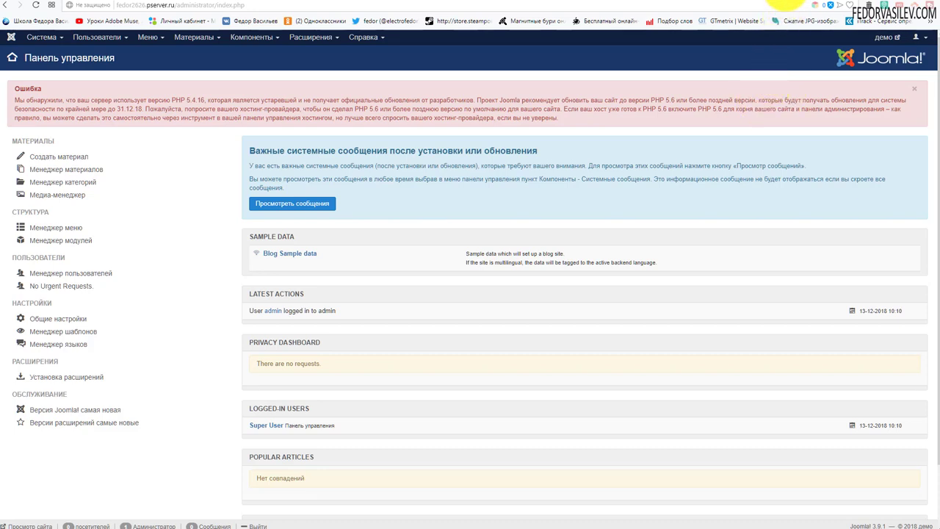
{"action": "left_click", "coordinate": [797, 7]}
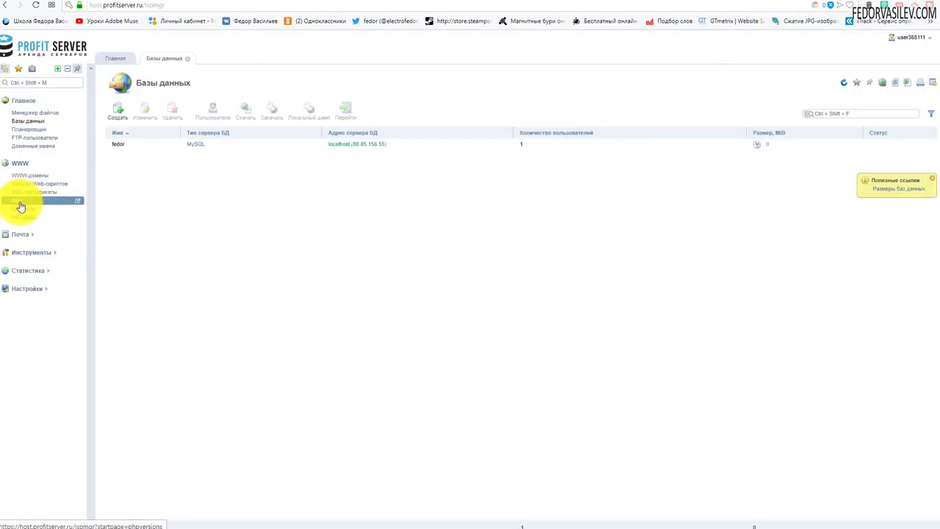
- View the available PHP versions under WWW, then open the WWW-домены list
{"action": "left_click", "coordinate": [20, 163]}
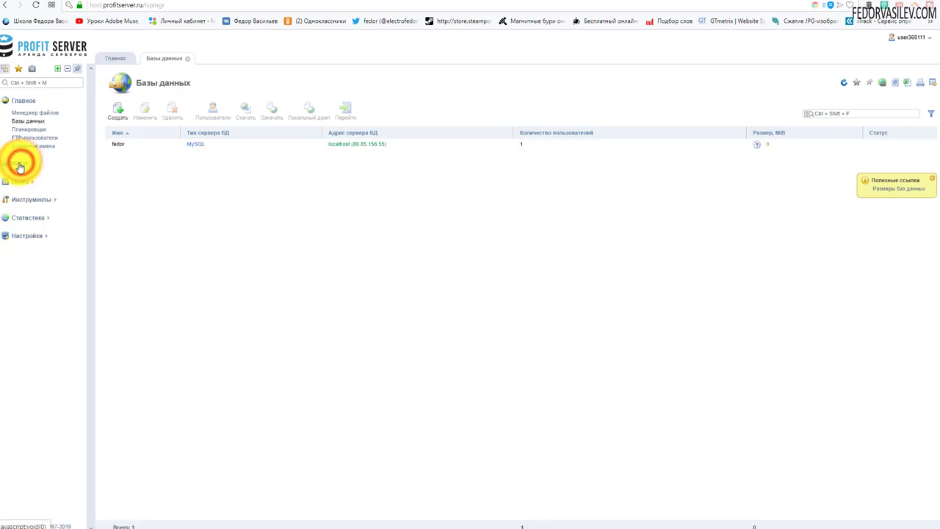
{"action": "left_click", "coordinate": [19, 165]}
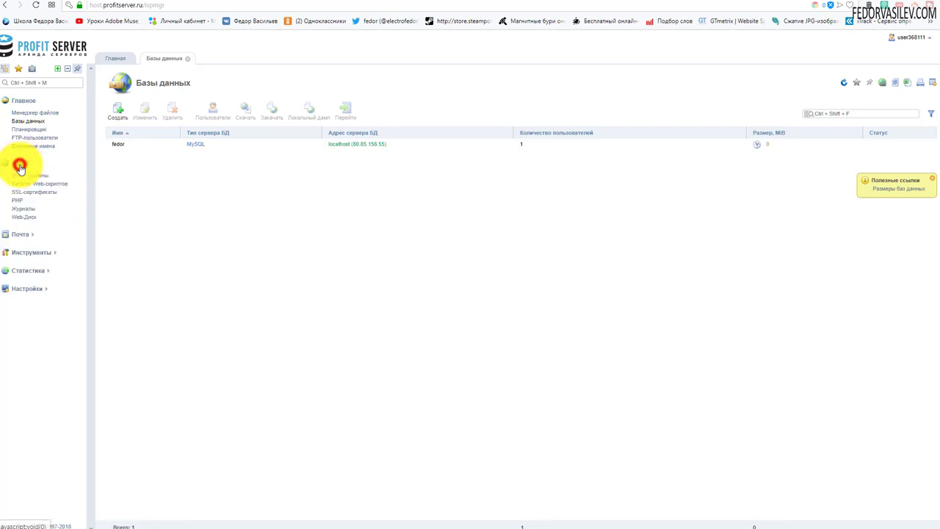
{"action": "left_click", "coordinate": [16, 202]}
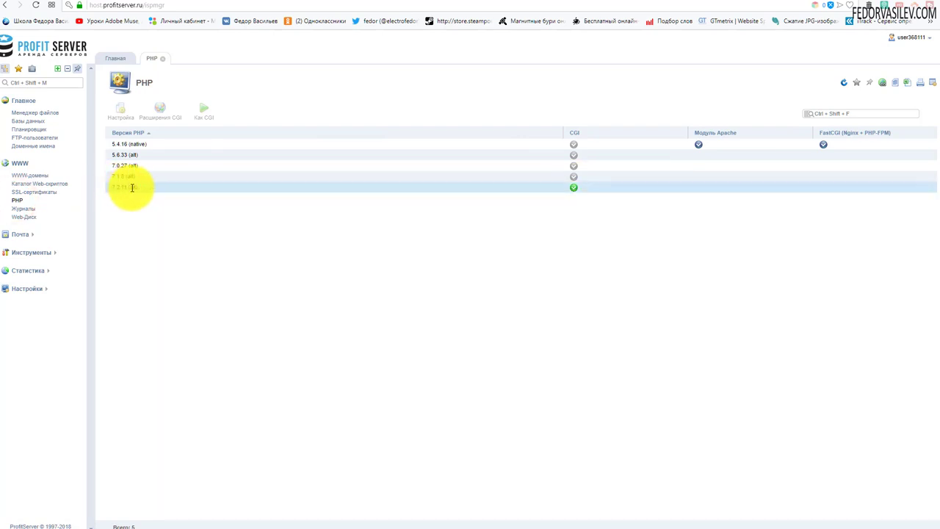
{"action": "left_click", "coordinate": [40, 177]}
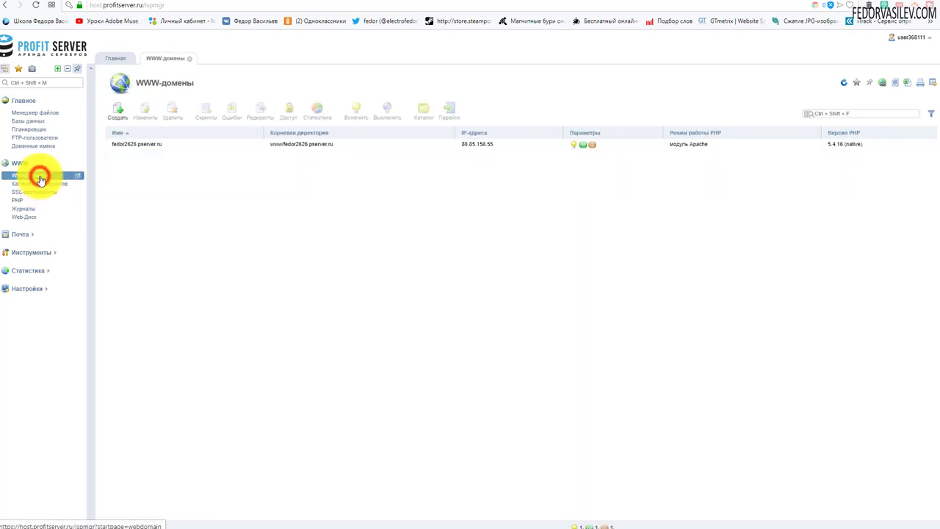
- Switch the site's domain to PHP 7.2.11 in CGI mode and return to the Joomla admin
{"action": "double_click", "coordinate": [121, 144]}
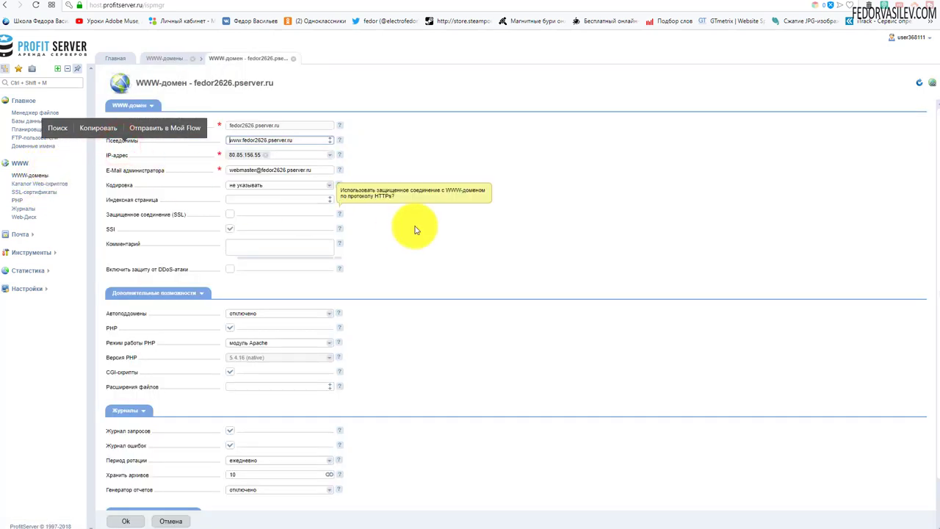
{"action": "scroll", "coordinate": [414, 230], "scroll_direction": "down", "scroll_amount": 1}
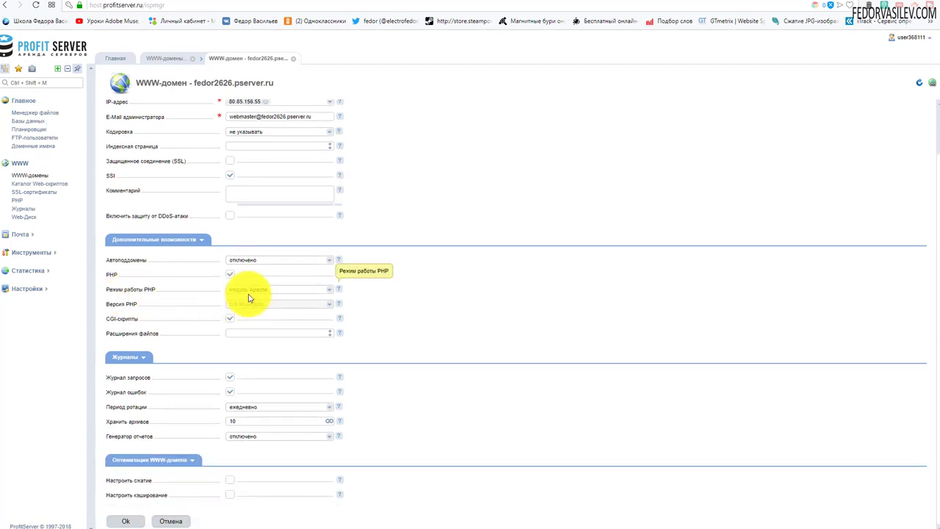
{"action": "left_click", "coordinate": [282, 292]}
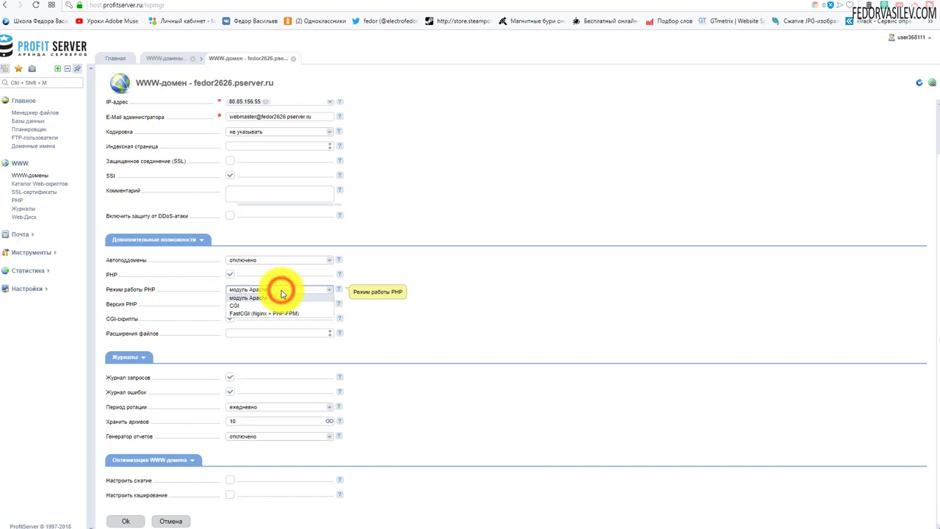
{"action": "left_click", "coordinate": [250, 305]}
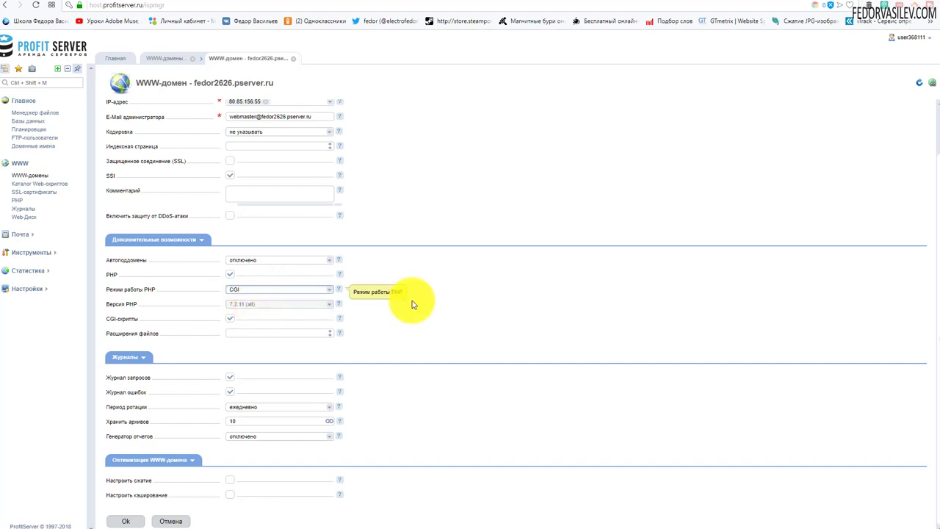
{"action": "left_click", "coordinate": [126, 520]}
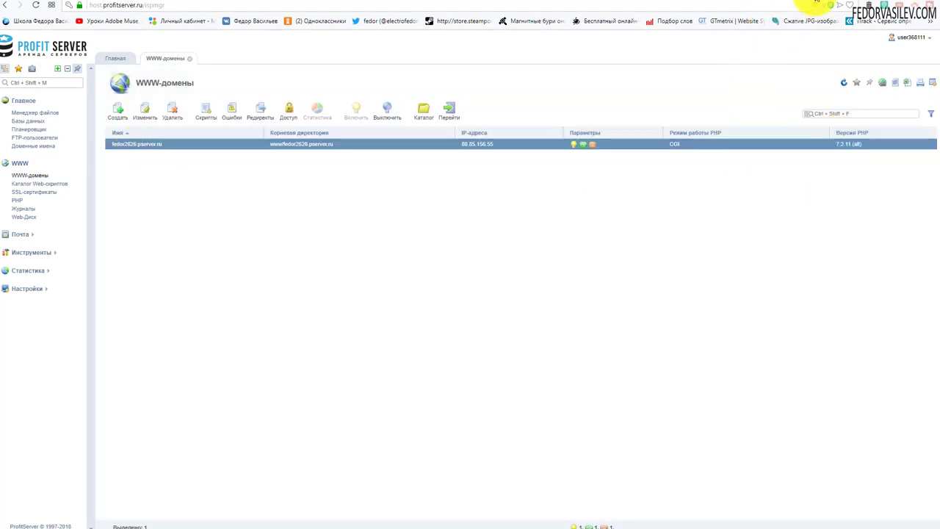
{"action": "left_click", "coordinate": [802, 4]}
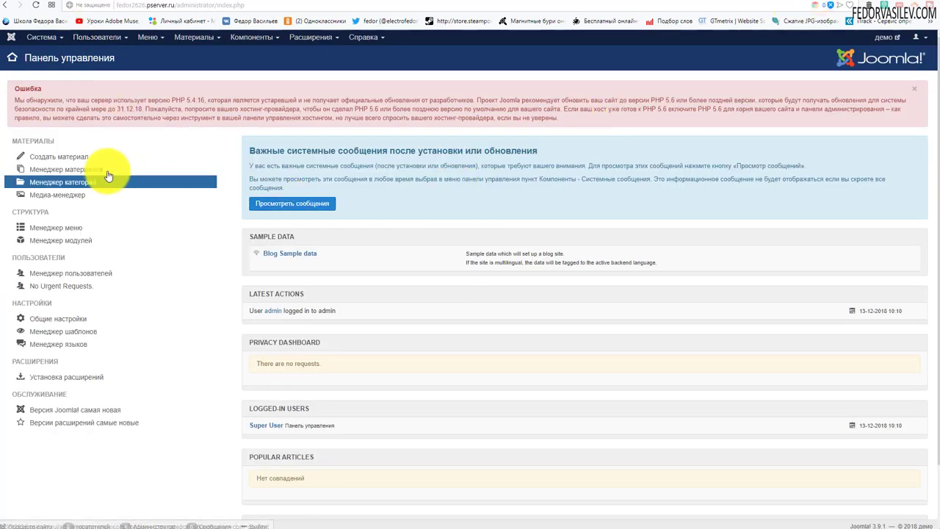
- Reload the Joomla control panel to clear the outdated-PHP error, then view the демо front page
{"action": "left_click_drag", "start_coordinate": [106, 107], "coordinate": [179, 110]}
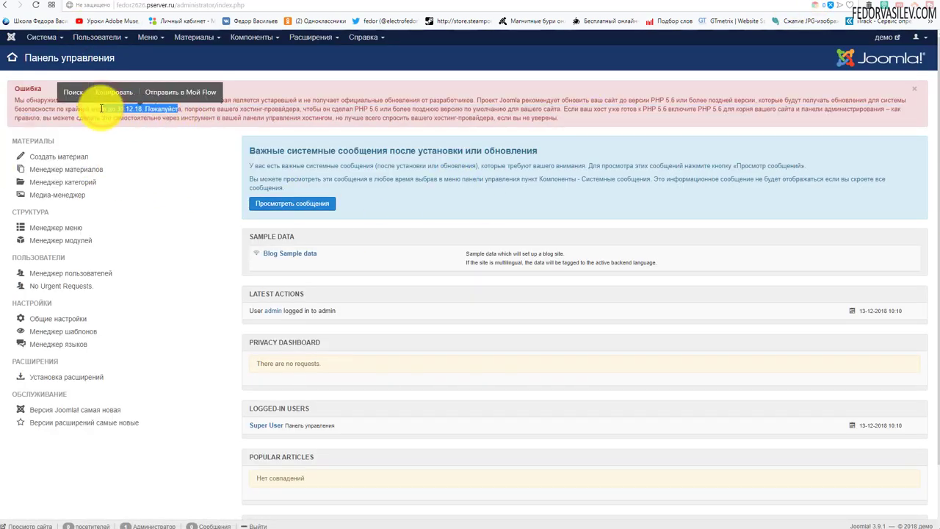
{"action": "left_click", "coordinate": [38, 5]}
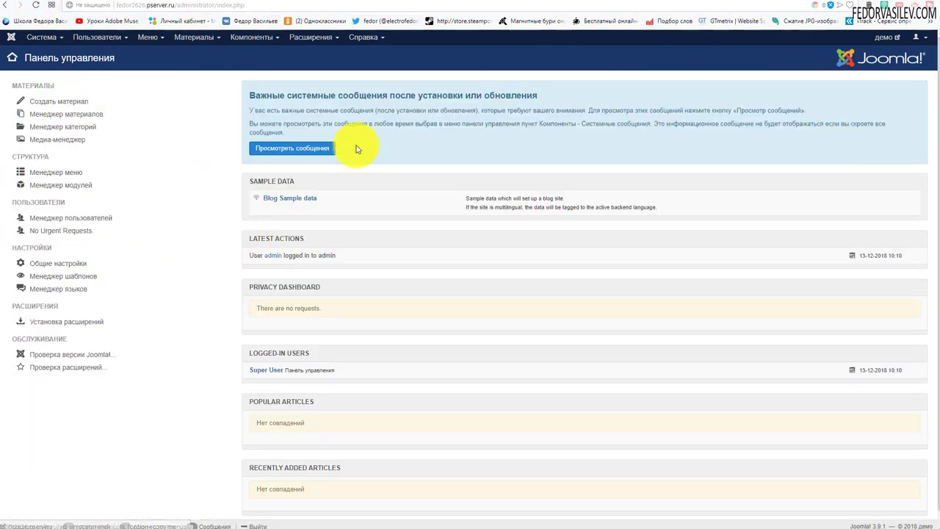
{"action": "left_click", "coordinate": [889, 42]}
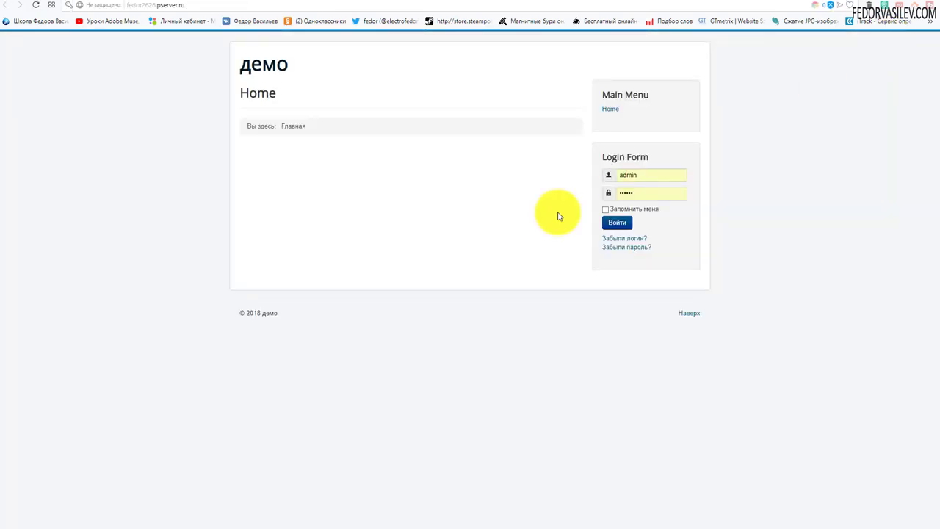